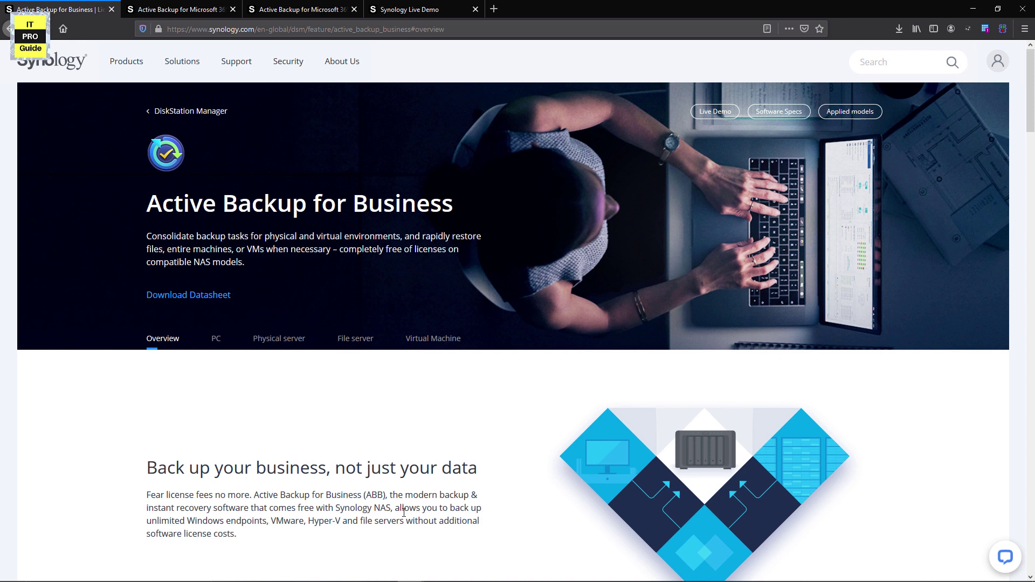
- Review the PC, Physical server, File server and Virtual Machine backup sections on the Synology site
scroll(403, 515, down, 3)
scroll(391, 497, up, 2)
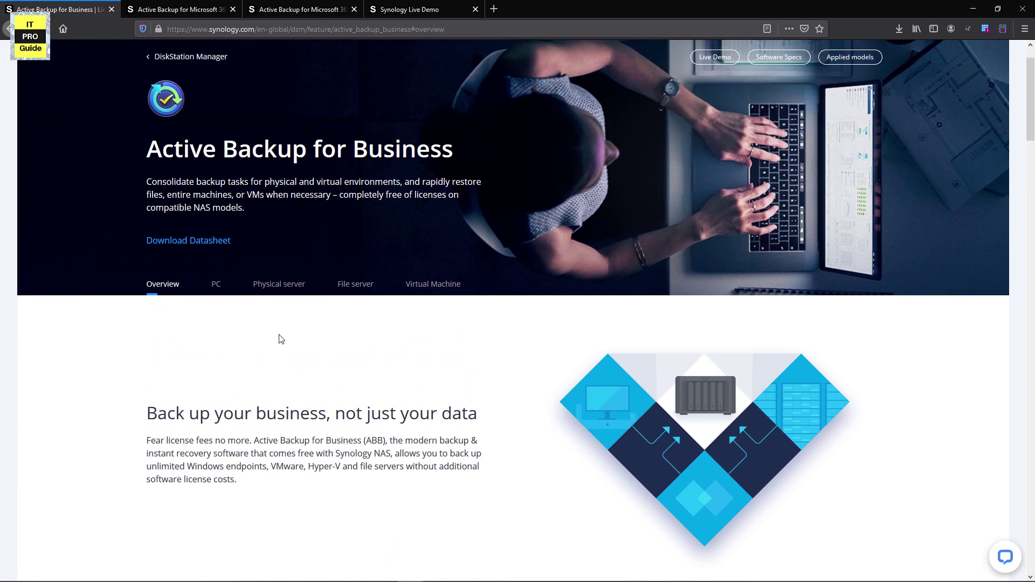
click(216, 284)
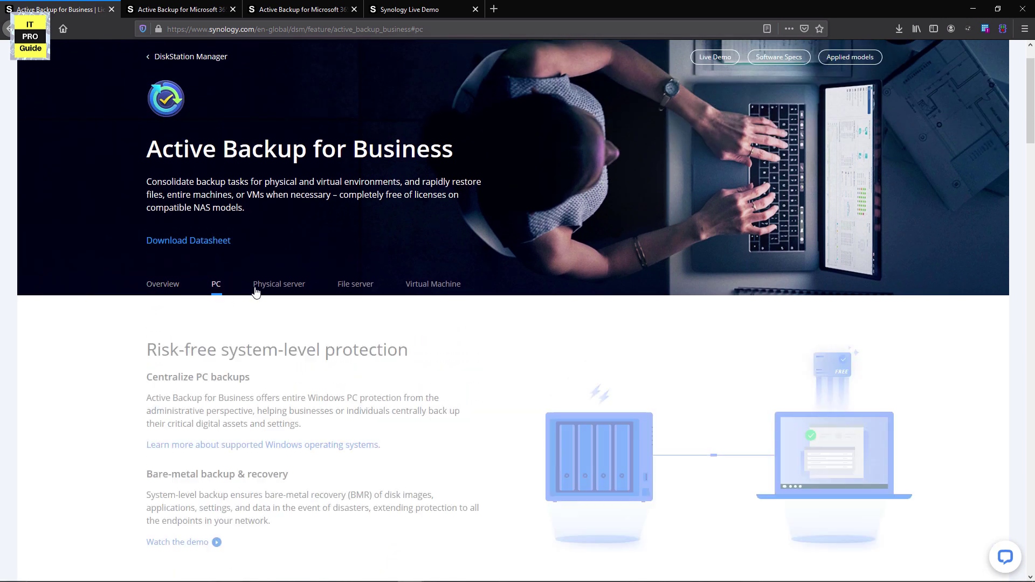
click(288, 291)
click(341, 289)
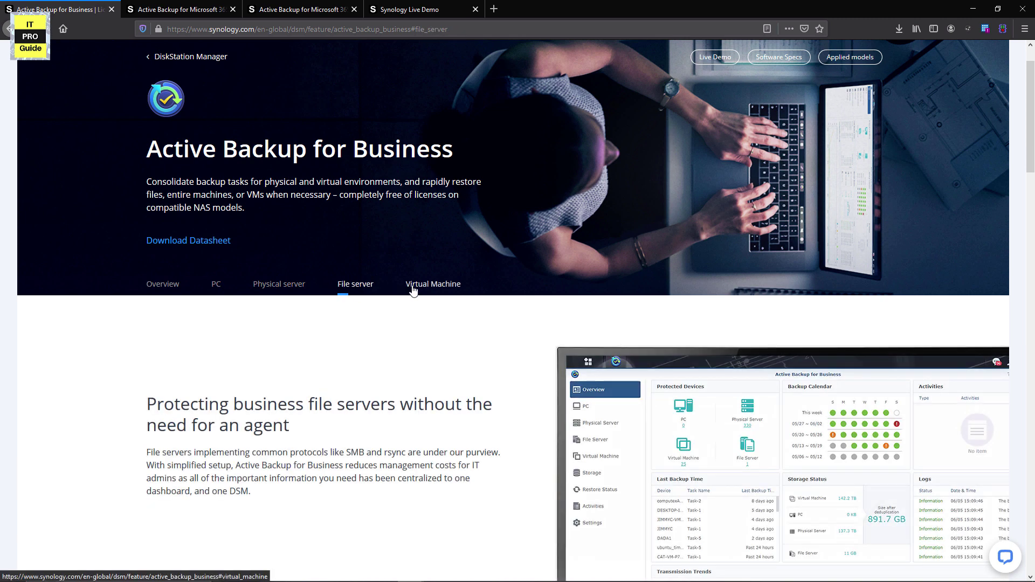
click(412, 291)
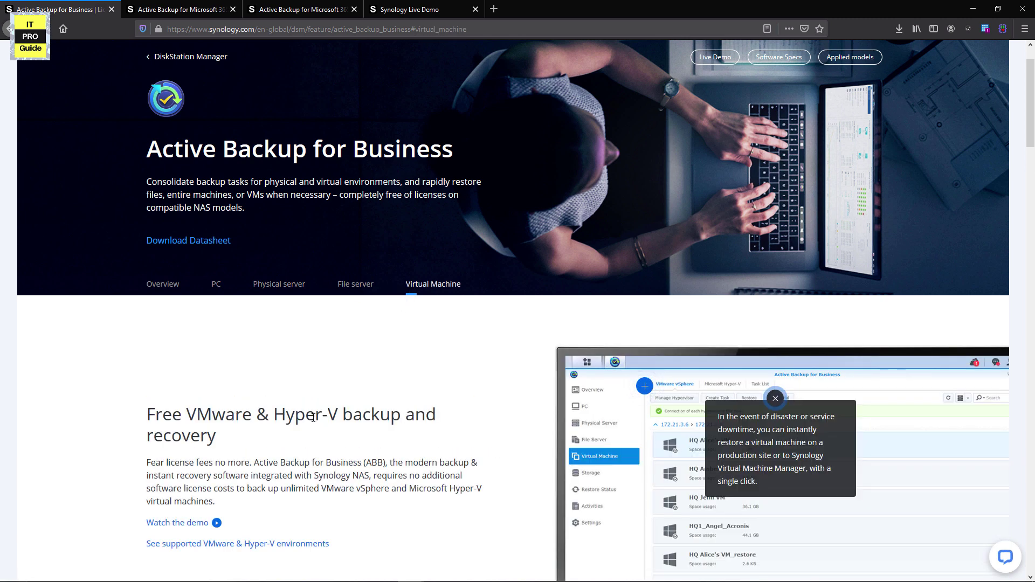
- Check the Applied models list of supported NAS series, then go to the Microsoft 365 page
scroll(751, 209, up, 1)
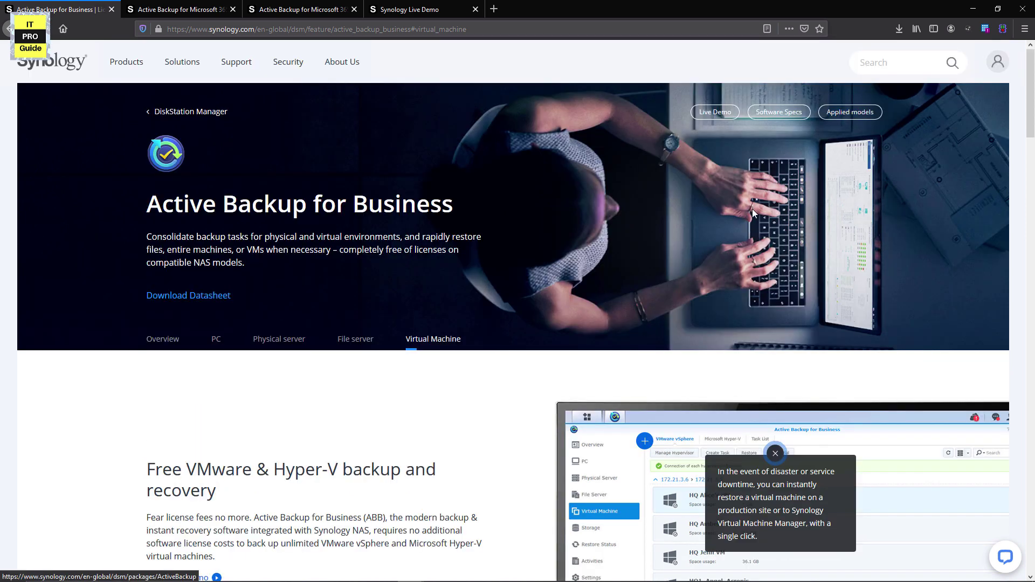
click(840, 115)
scroll(276, 295, down, 2)
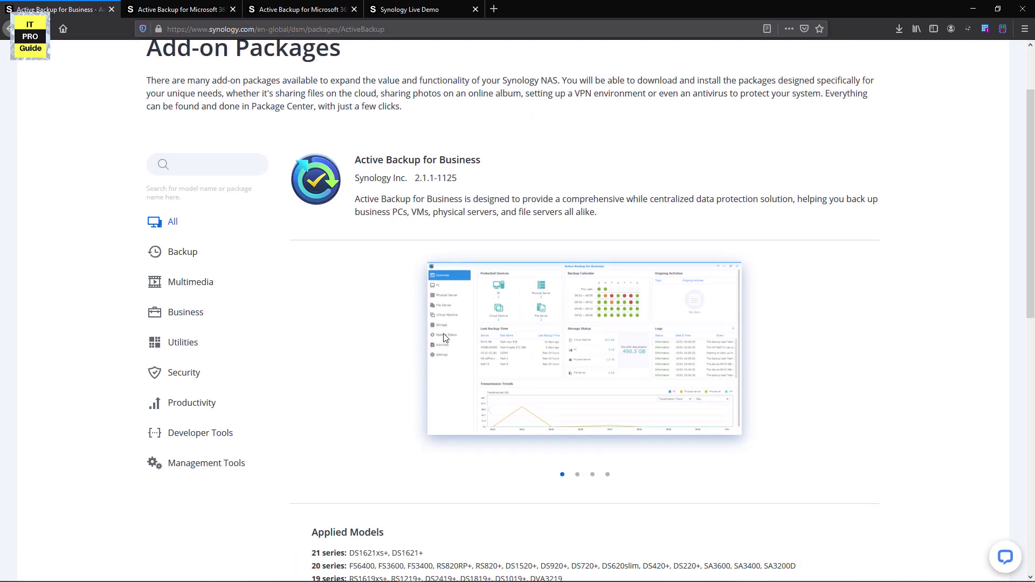
scroll(353, 322, down, 4)
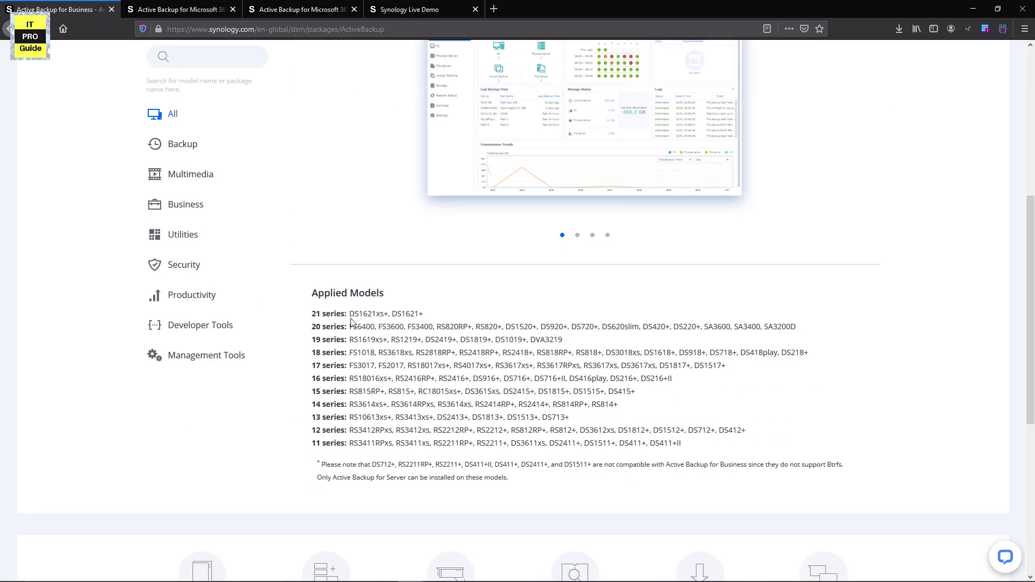
drag(349, 314, 751, 465)
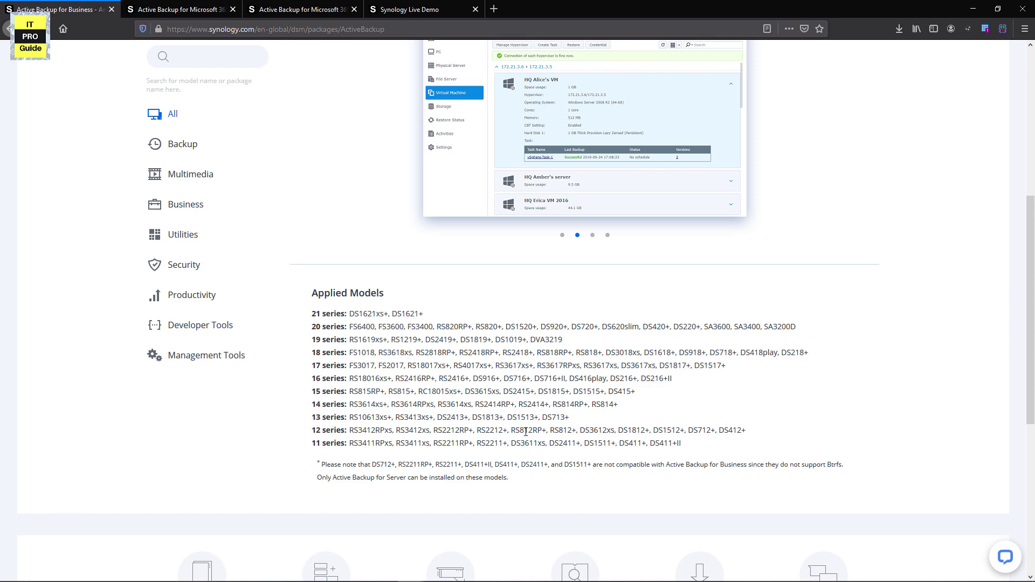
scroll(525, 431, up, 5)
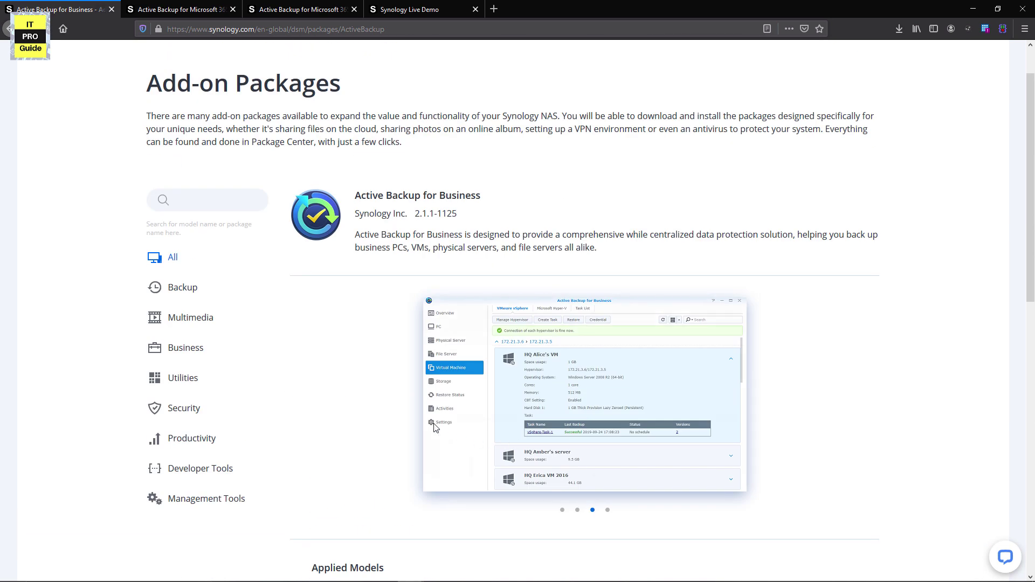
click(198, 6)
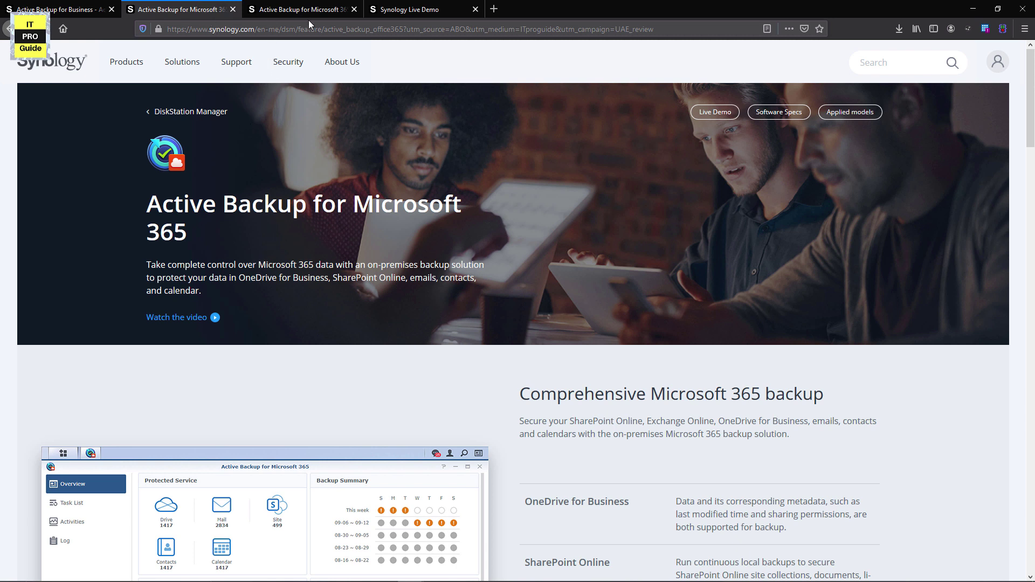
- Start the free DSM 6.2 online demo from the Synology Live Demo page
click(386, 15)
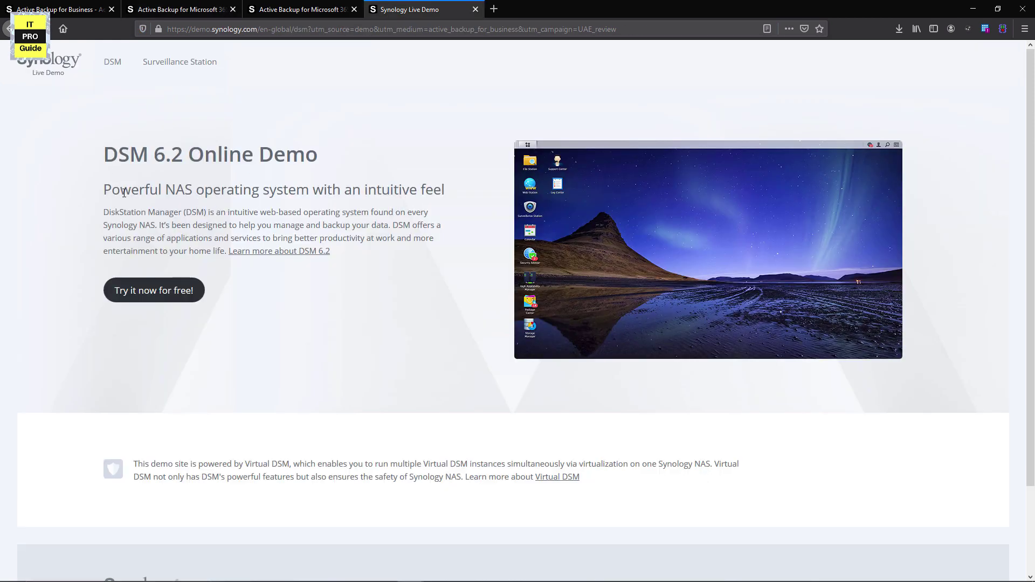
drag(107, 211, 205, 208)
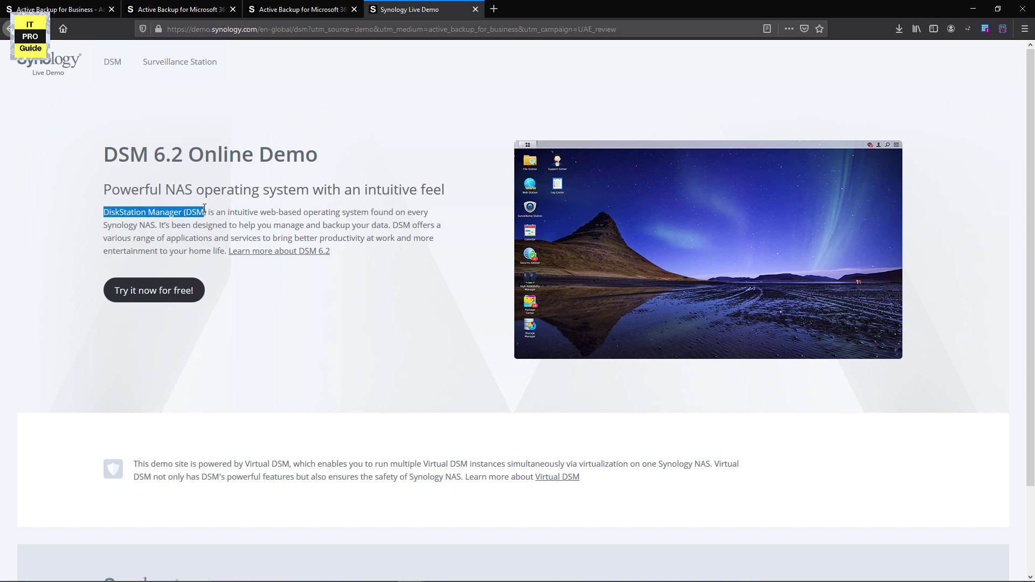
click(174, 293)
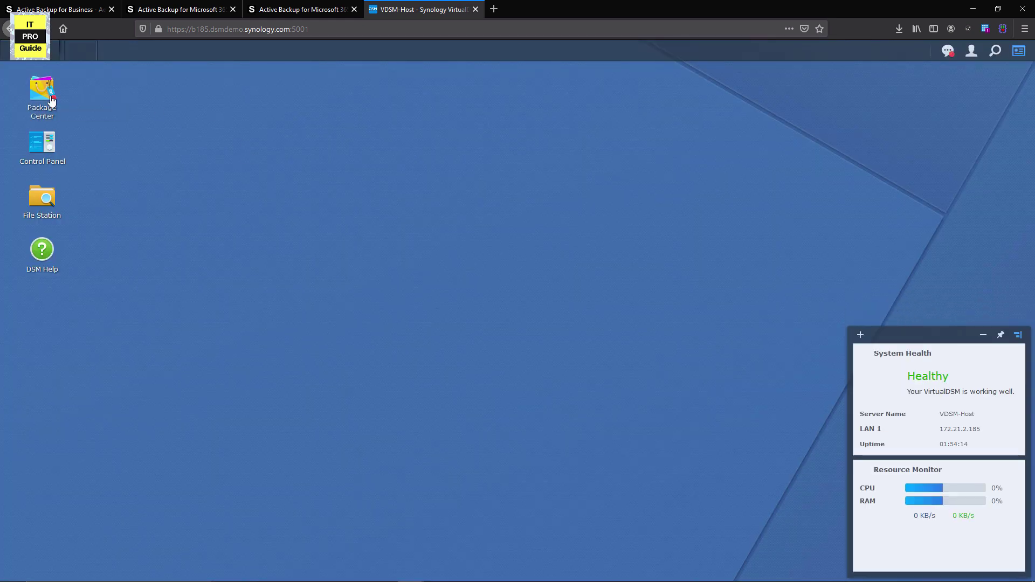
- Install Active Backup for Business from Package Center and view its package details
click(51, 100)
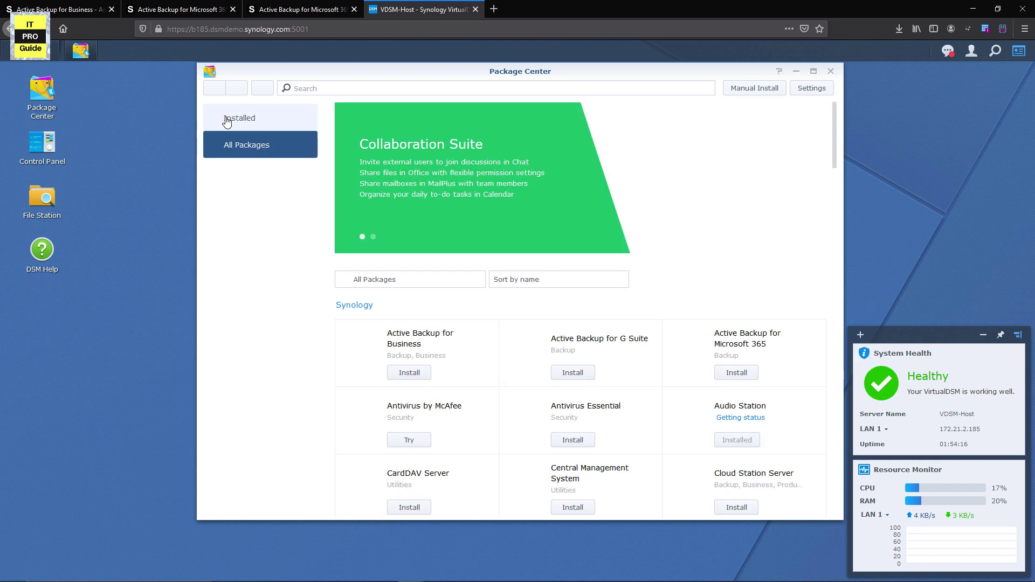
click(421, 378)
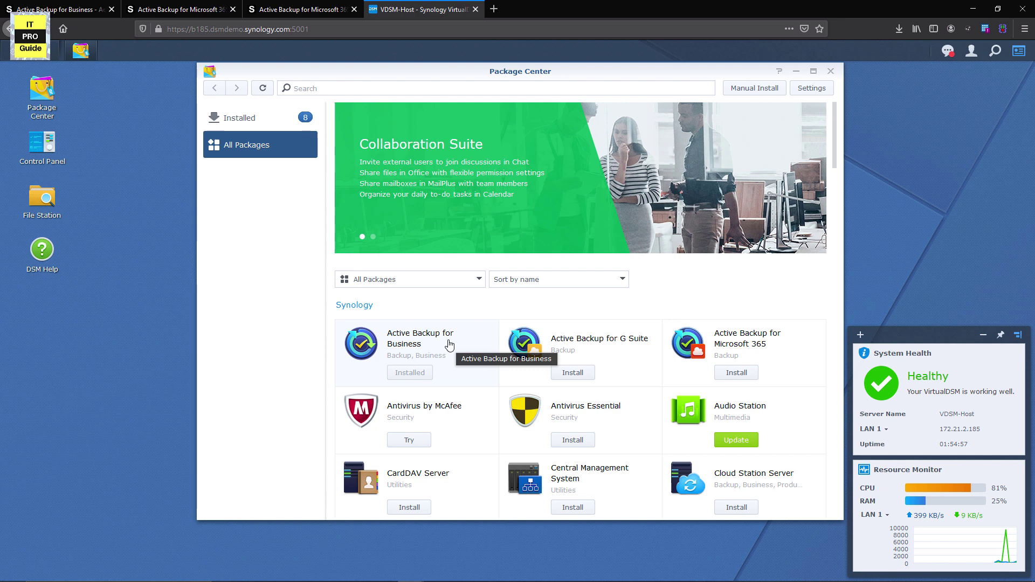
click(449, 346)
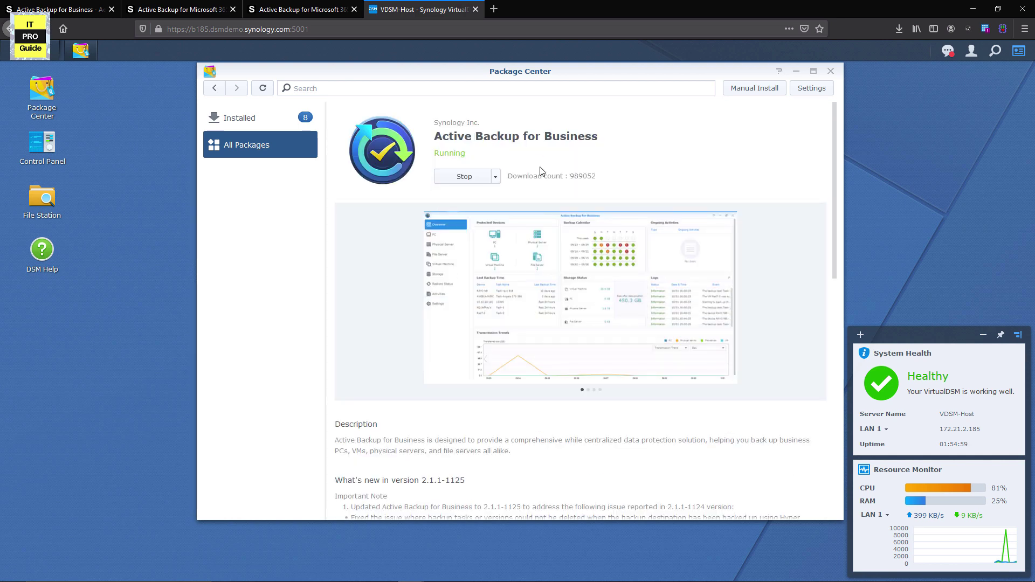
- Launch Active Backup for Business from the Main Menu app grid
click(41, 56)
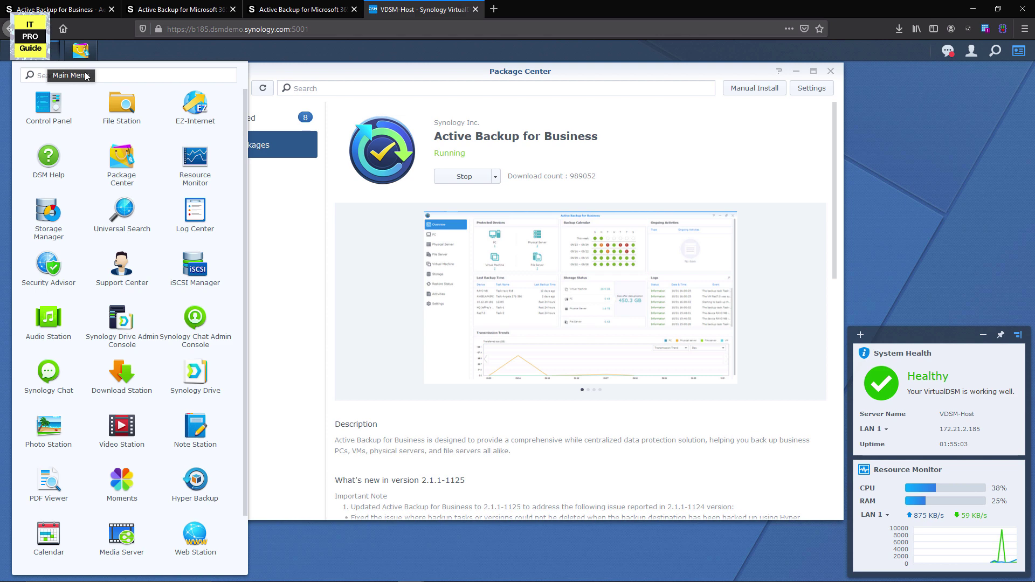
scroll(81, 528, down, 2)
click(63, 553)
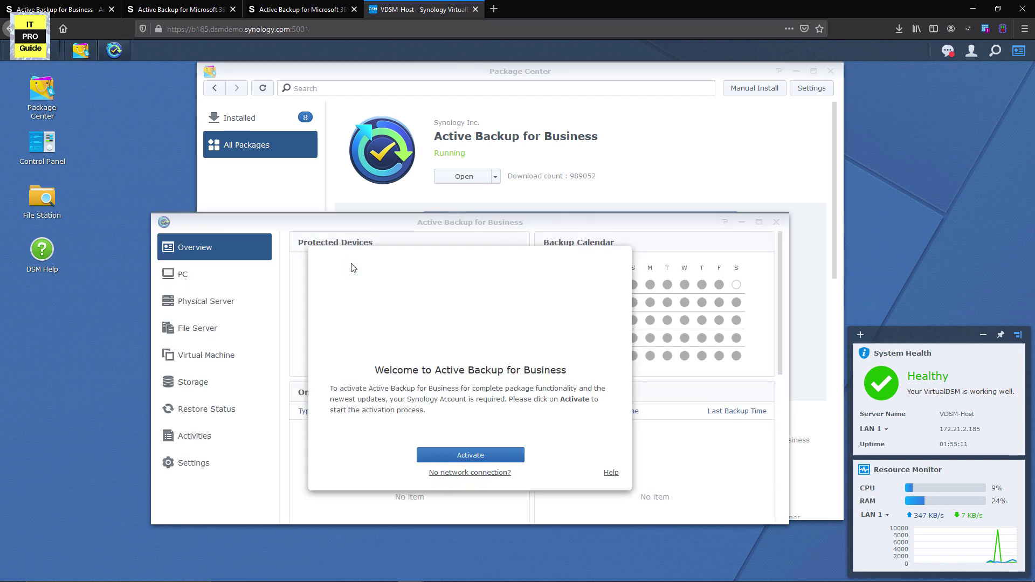
- Activate the package with a Synology Account, agreeing to privacy terms, and begin adding a PC
click(494, 455)
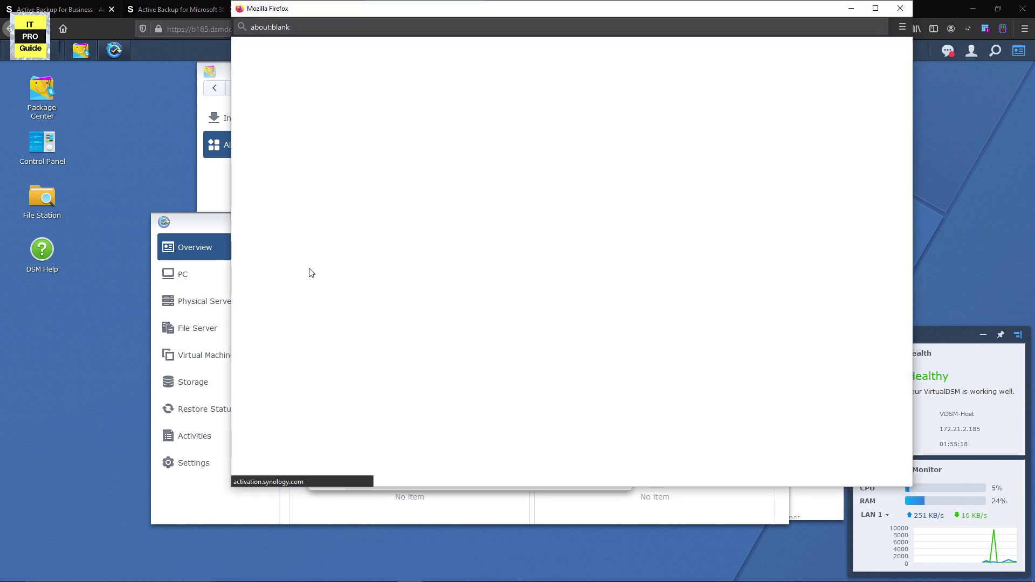
click(547, 320)
click(597, 347)
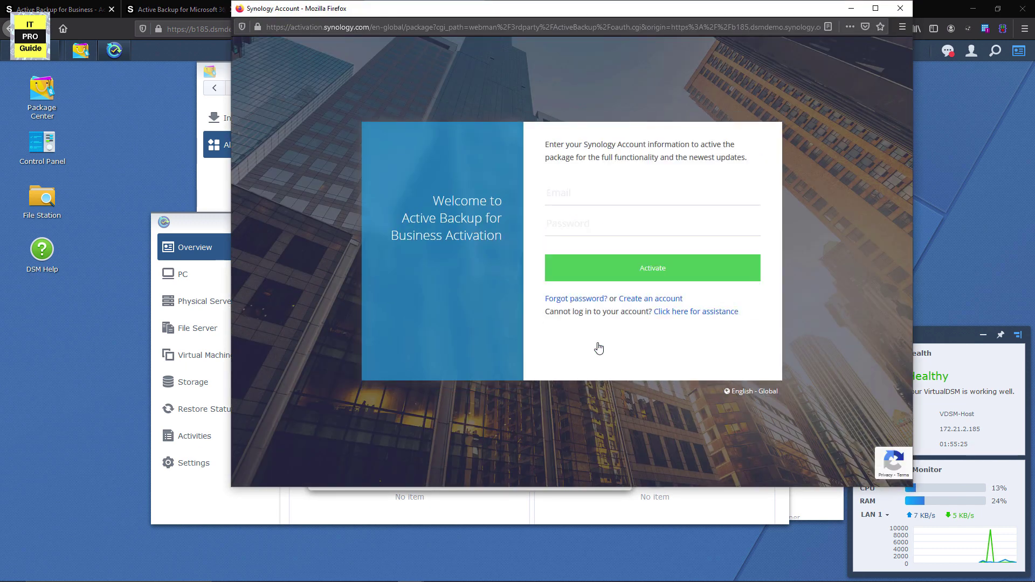
click(581, 197)
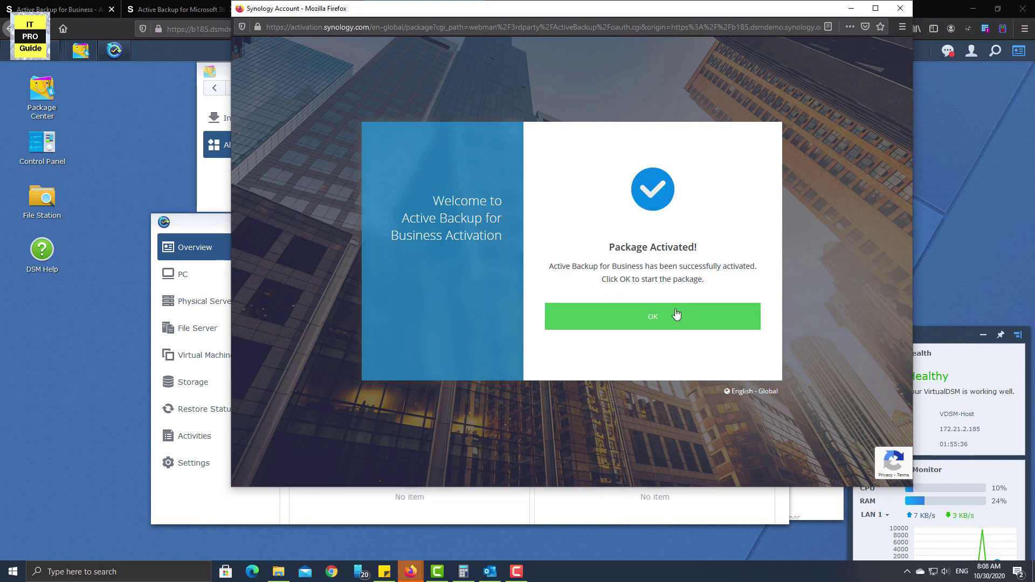
click(676, 315)
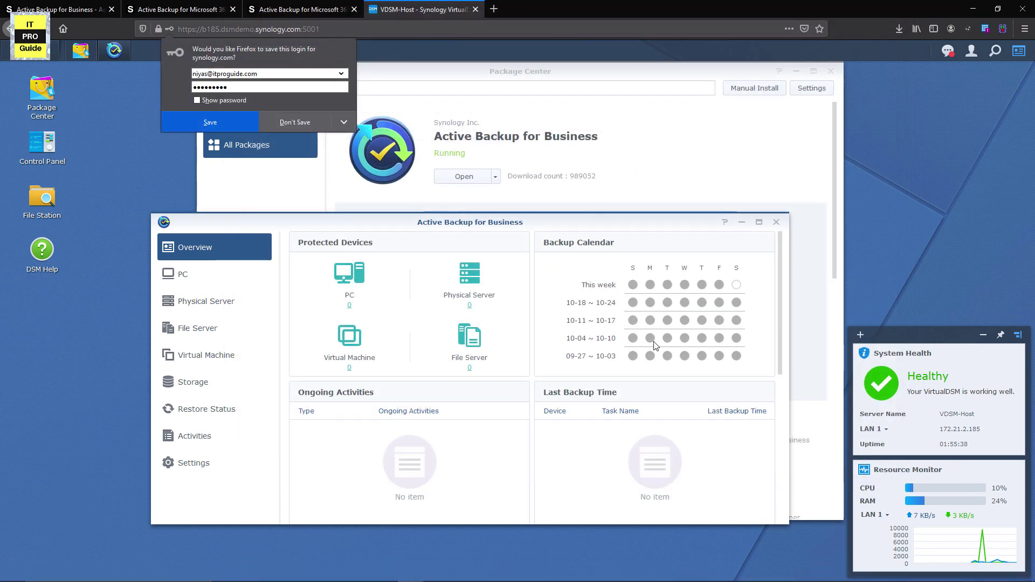
click(202, 281)
click(315, 266)
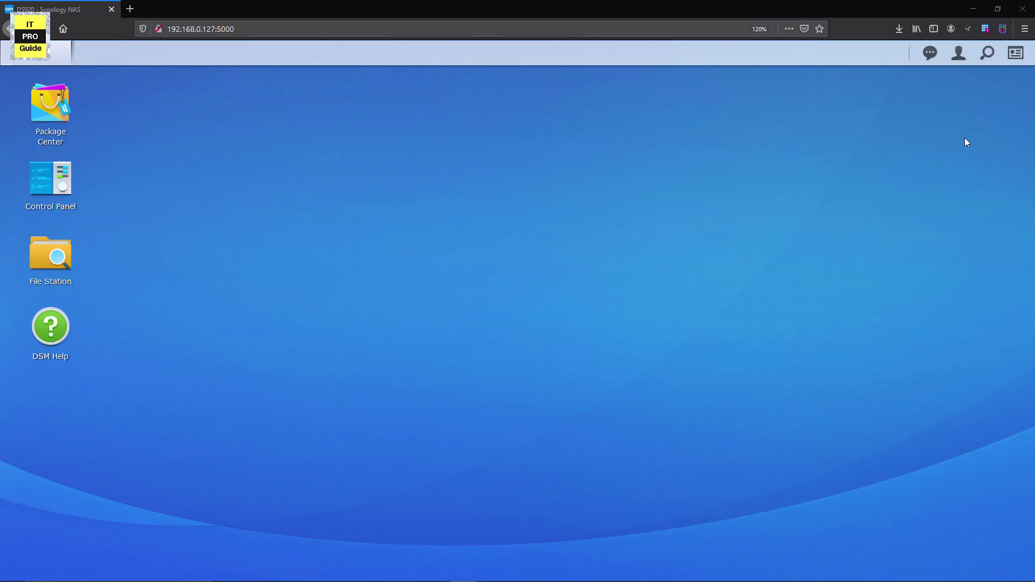
- Install Active Backup for Business on the local NAS from Package Center
click(42, 135)
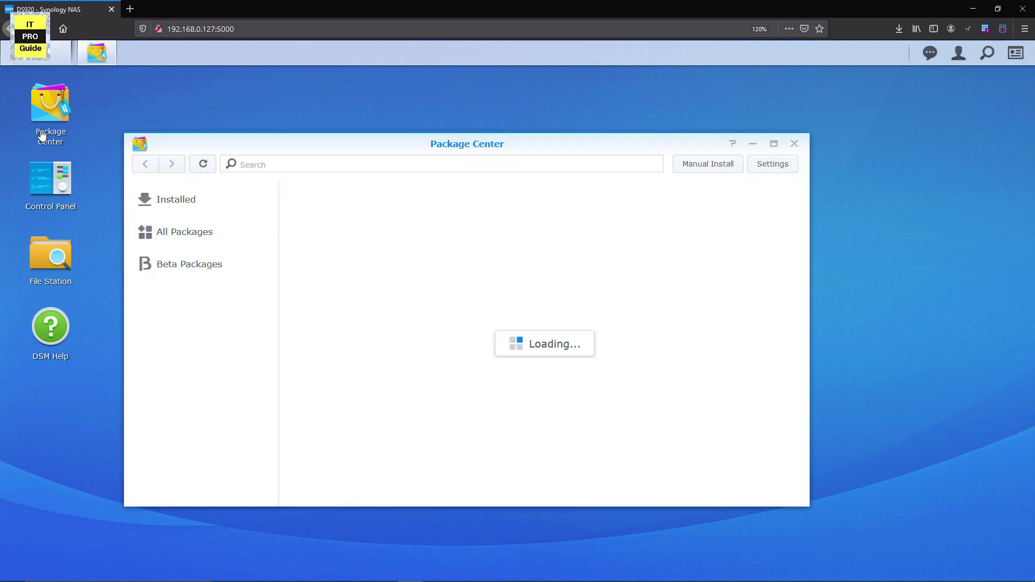
click(160, 201)
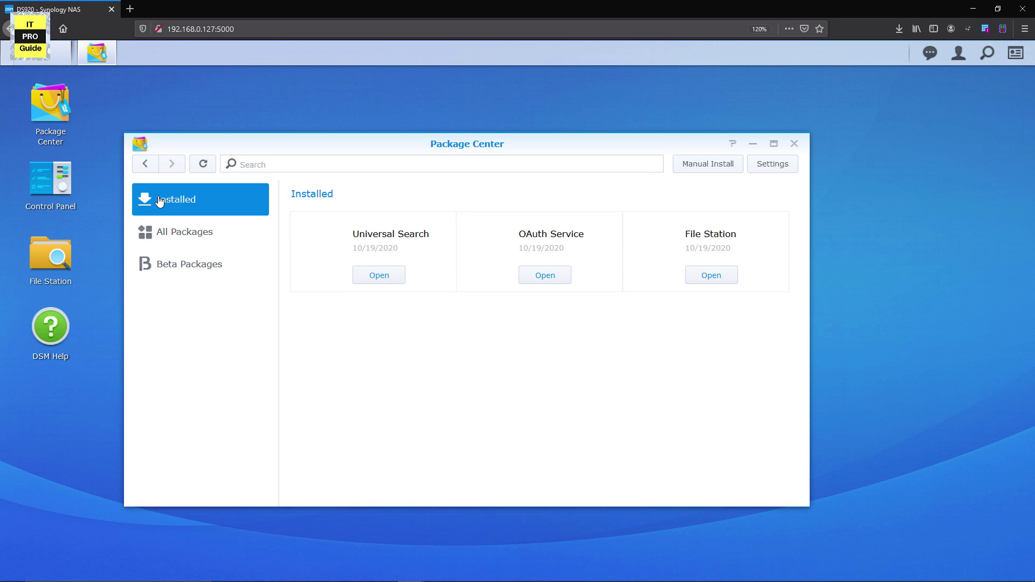
click(167, 233)
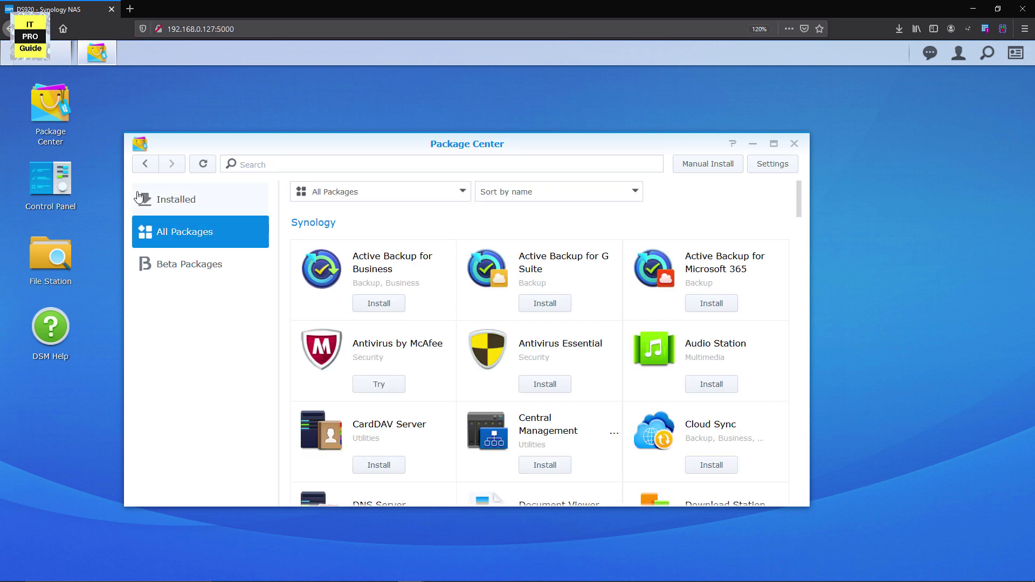
click(380, 305)
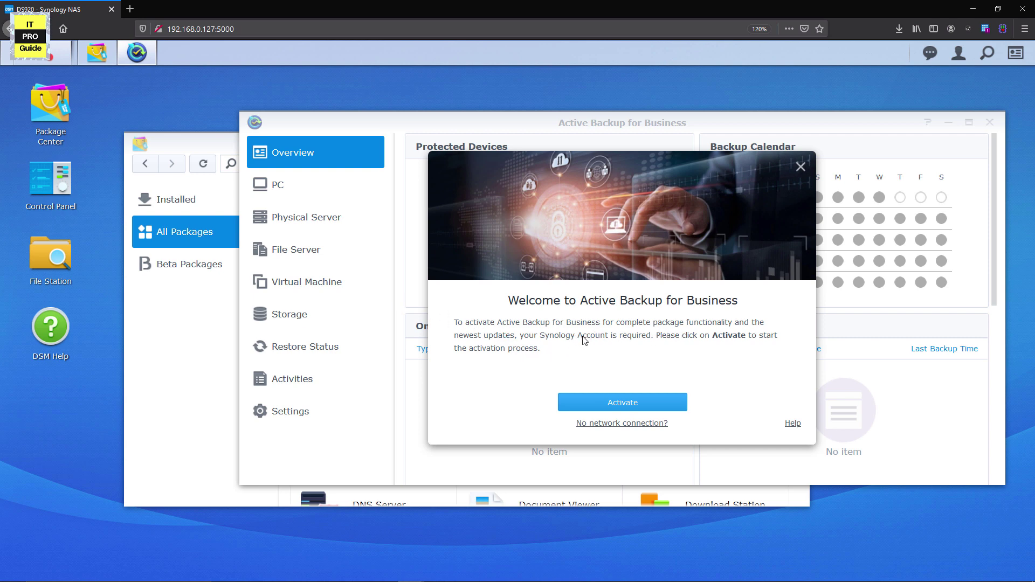
- Activate Active Backup for Business on the NAS, decline Firefox's login save, and reposition the window
click(630, 405)
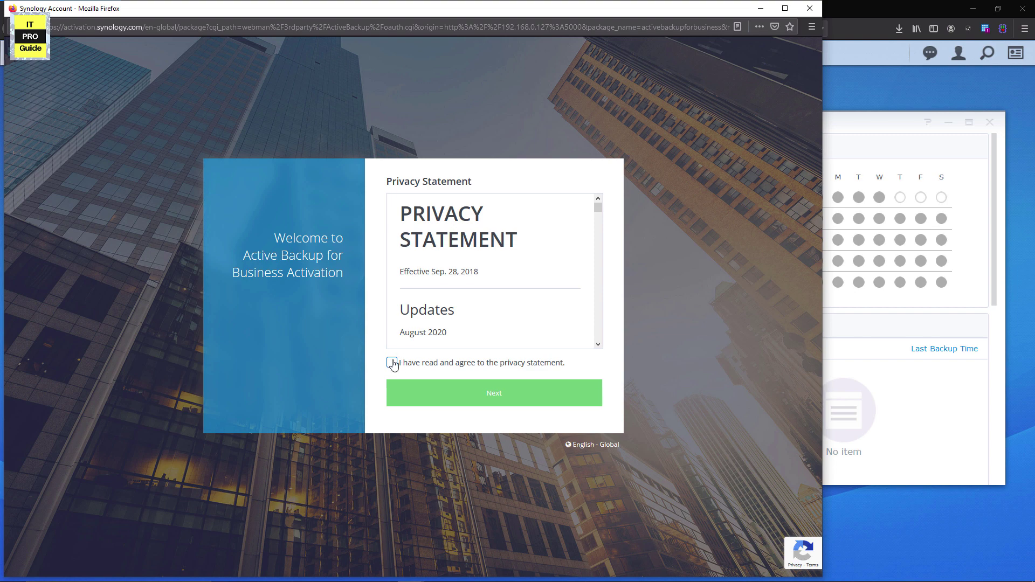
click(392, 363)
click(490, 395)
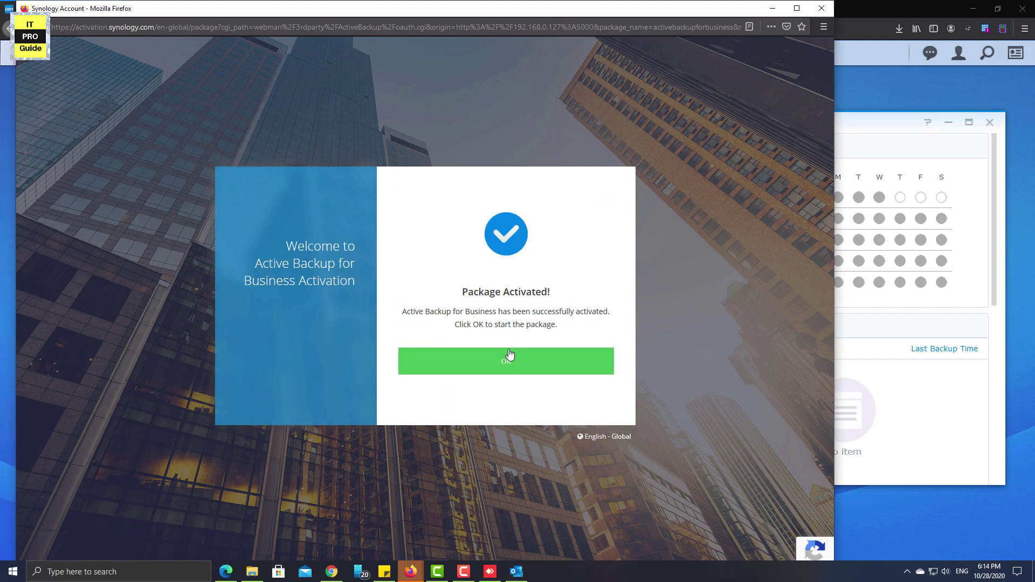
click(505, 358)
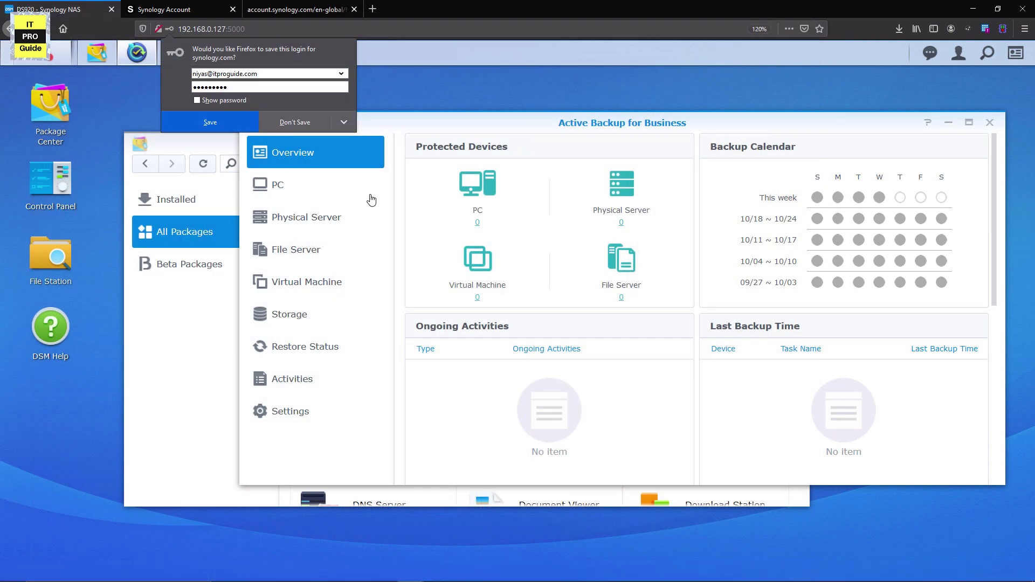
click(306, 124)
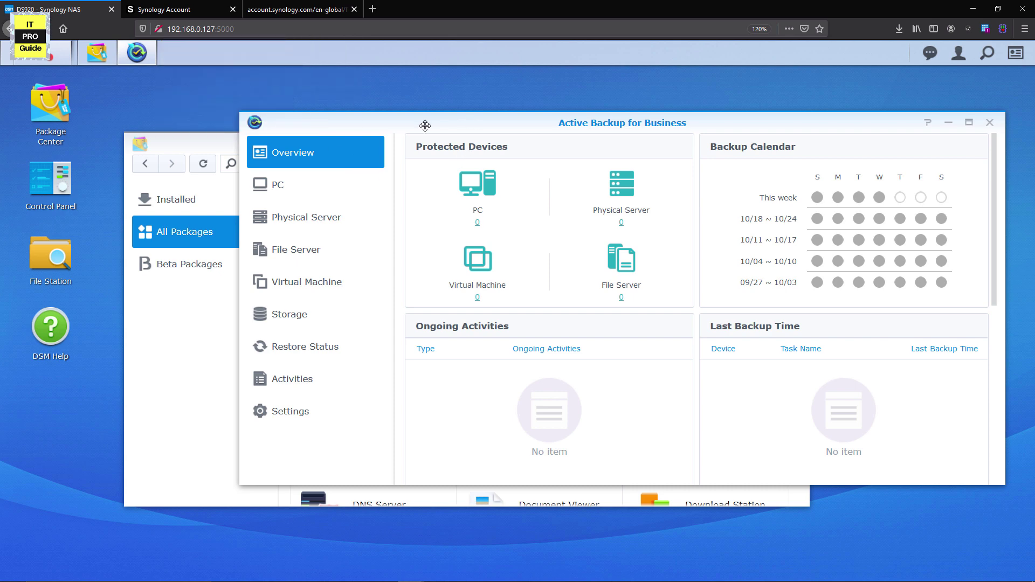
drag(453, 125, 350, 121)
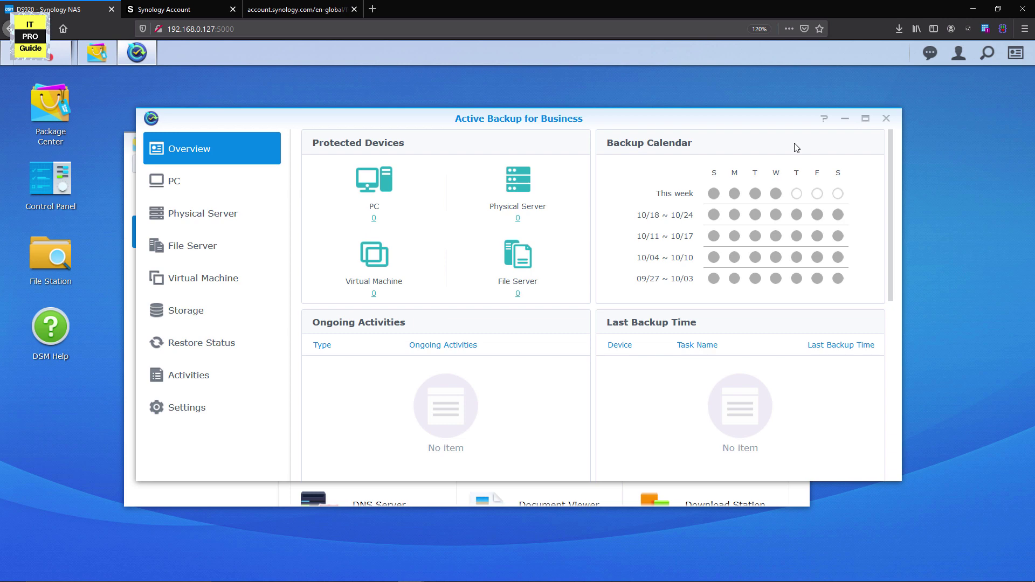
- Save the 64-bit Windows agent installer from the PC Add Device instructions
click(372, 195)
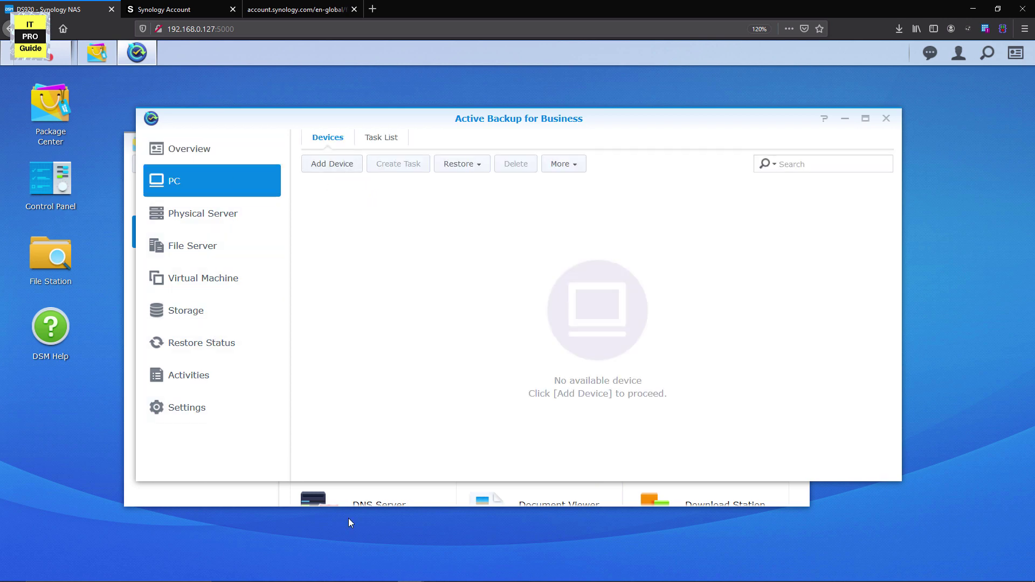
click(347, 165)
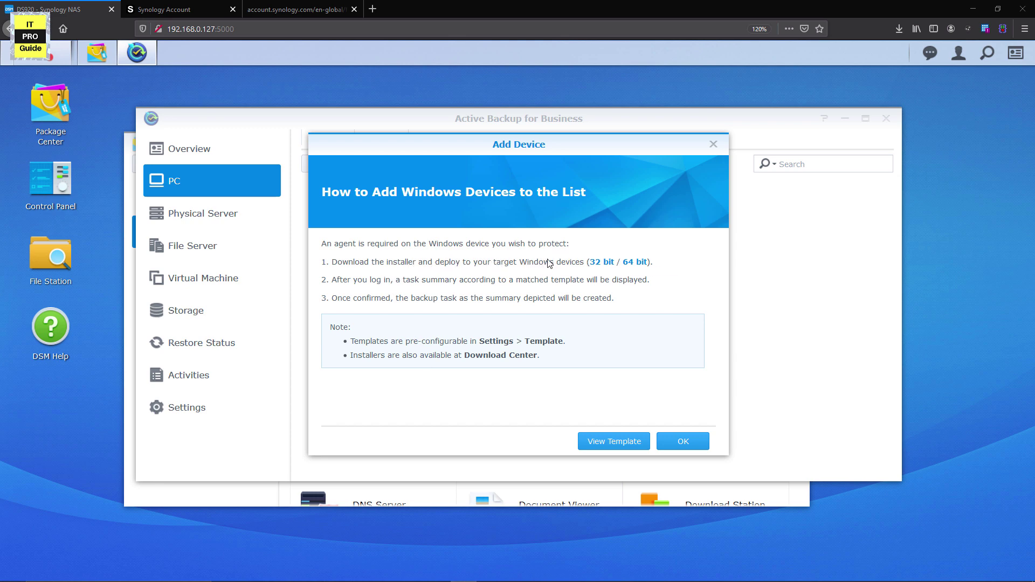
click(638, 263)
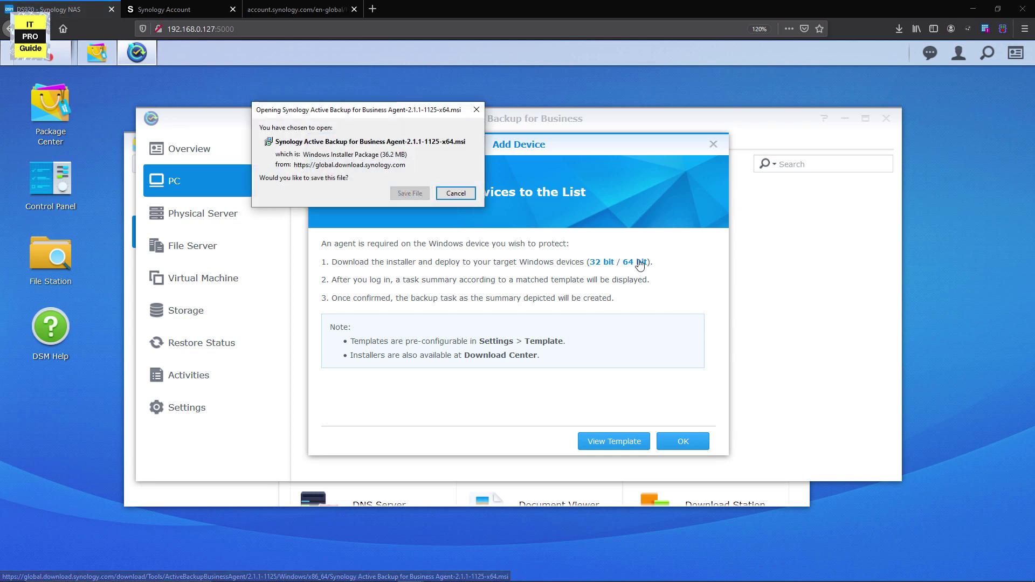
click(421, 195)
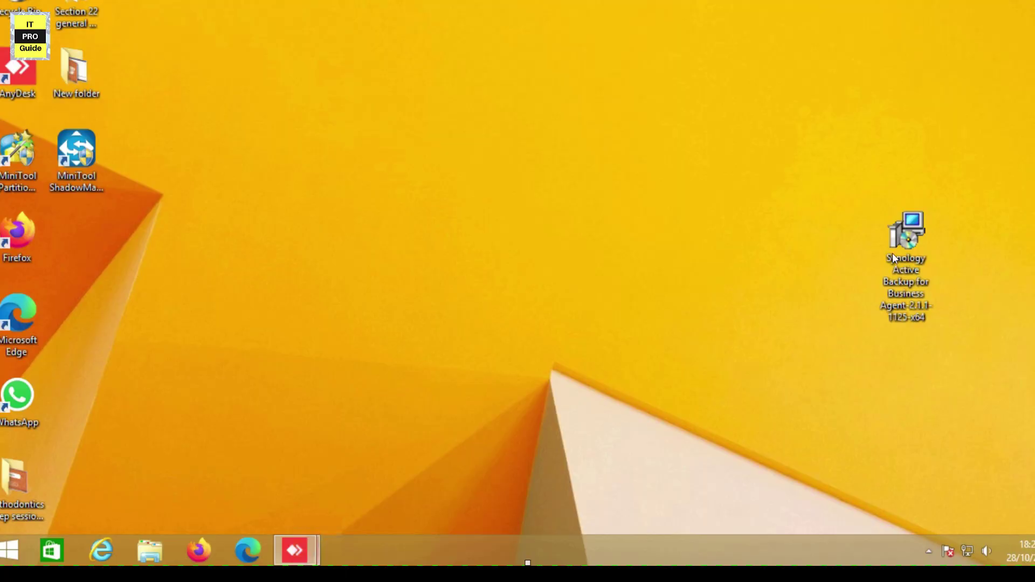
drag(891, 253, 502, 242)
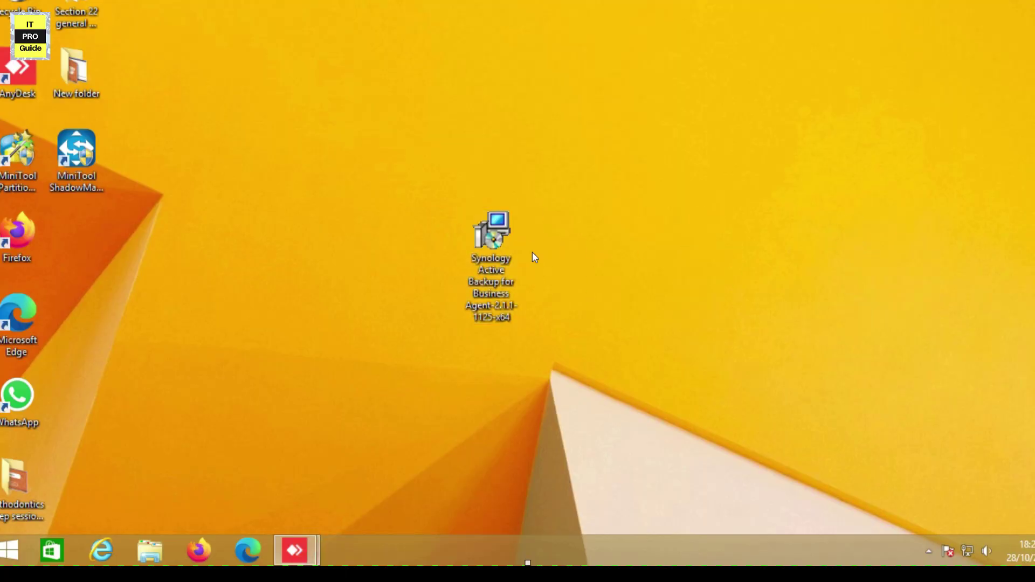
- Install the agent and connect it to 192.168.0.127, accepting the self-signed certificate
double_click(494, 257)
click(612, 376)
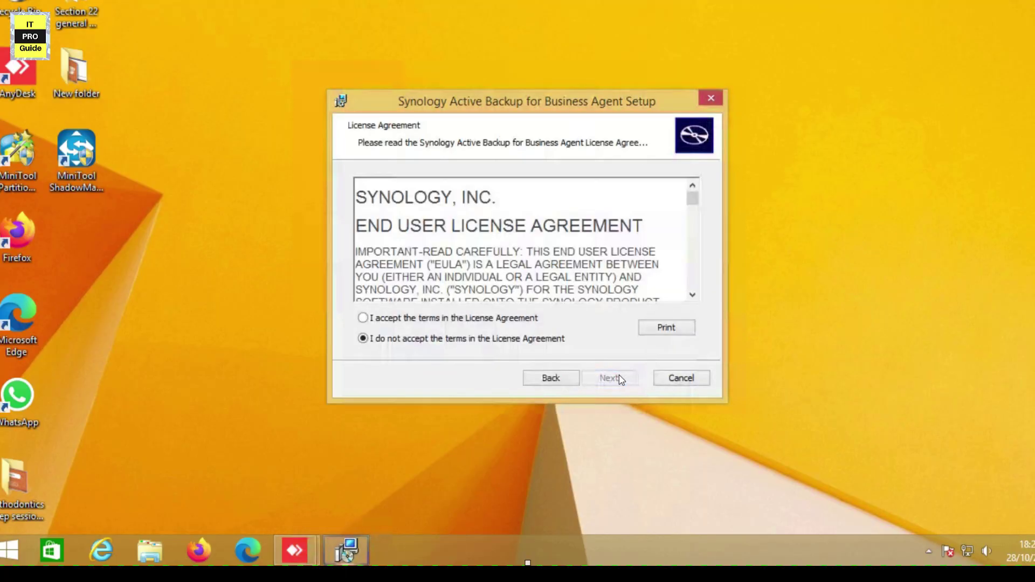
click(517, 317)
click(624, 379)
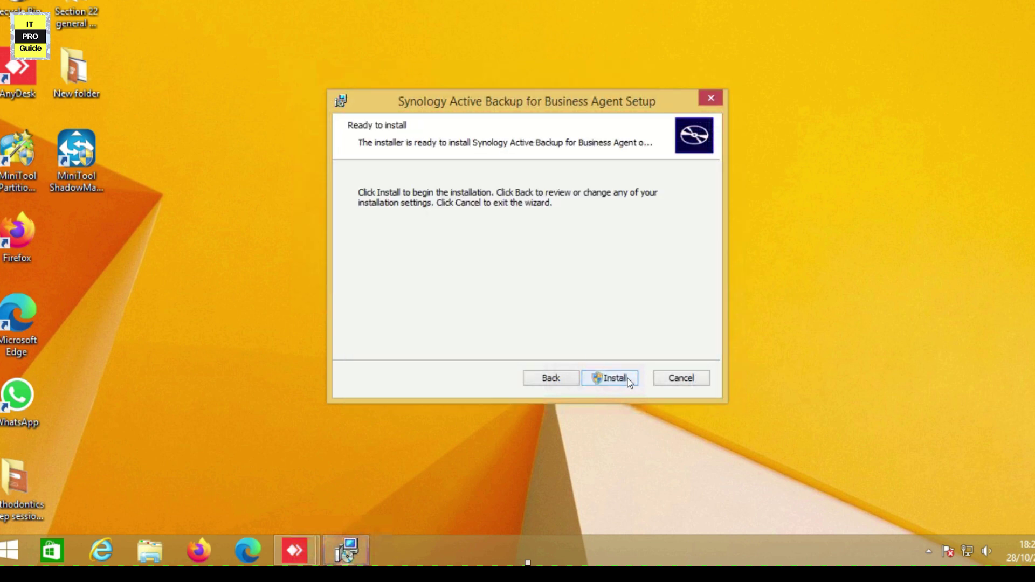
click(608, 378)
click(623, 376)
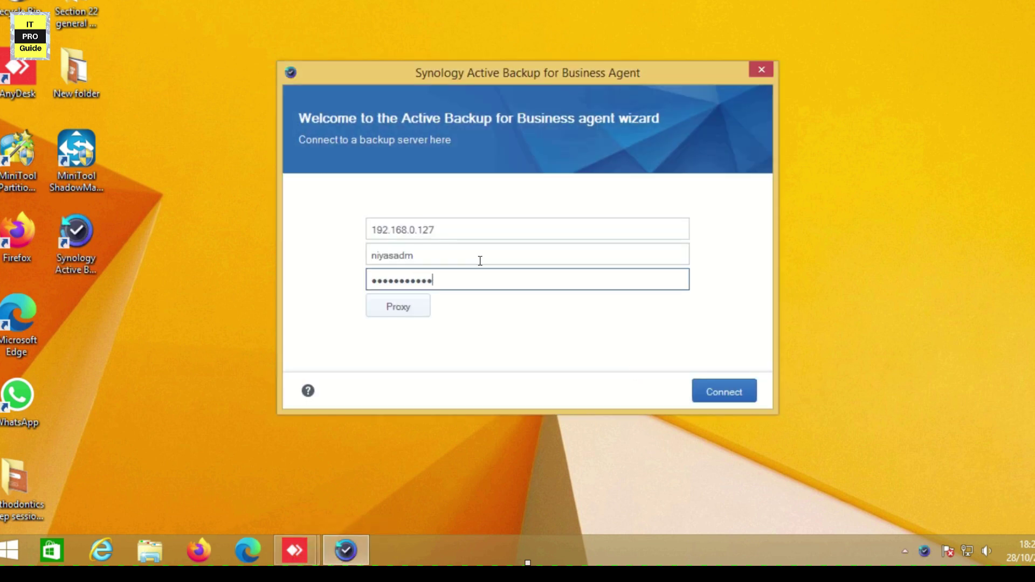
click(718, 395)
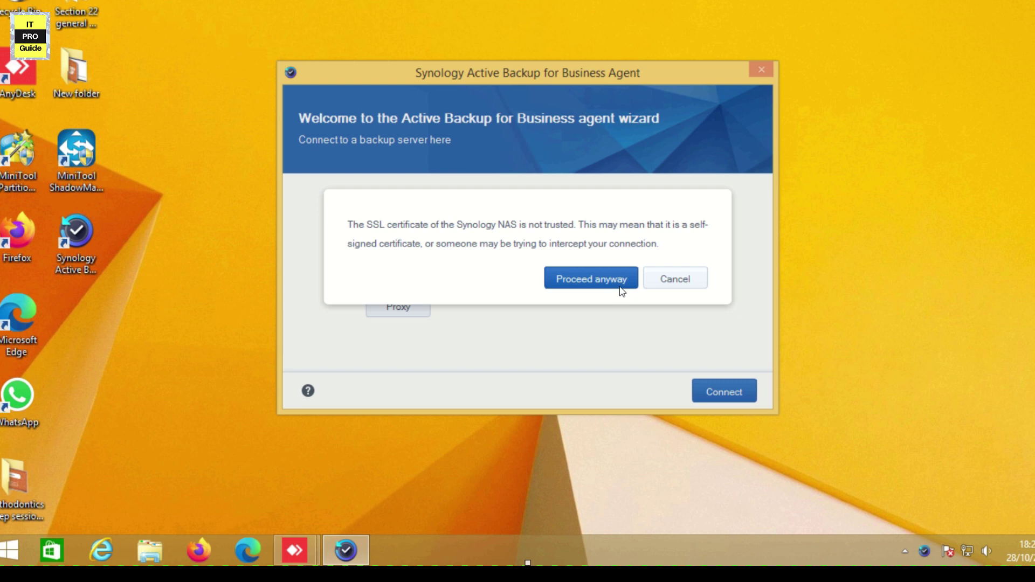
click(621, 281)
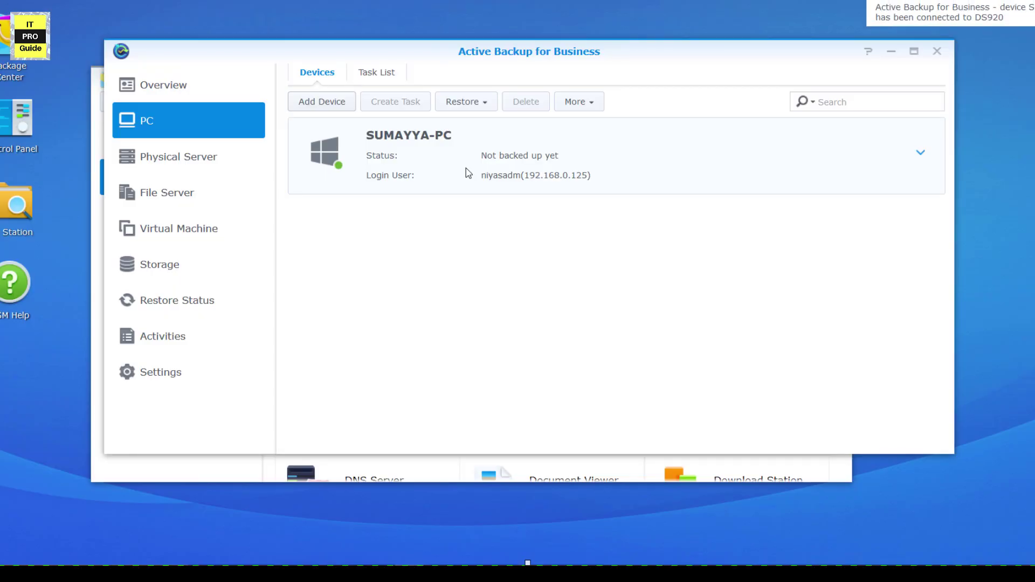
- Expand the connected PC's entry and browse its default task's empty destination folder in File Station
click(922, 156)
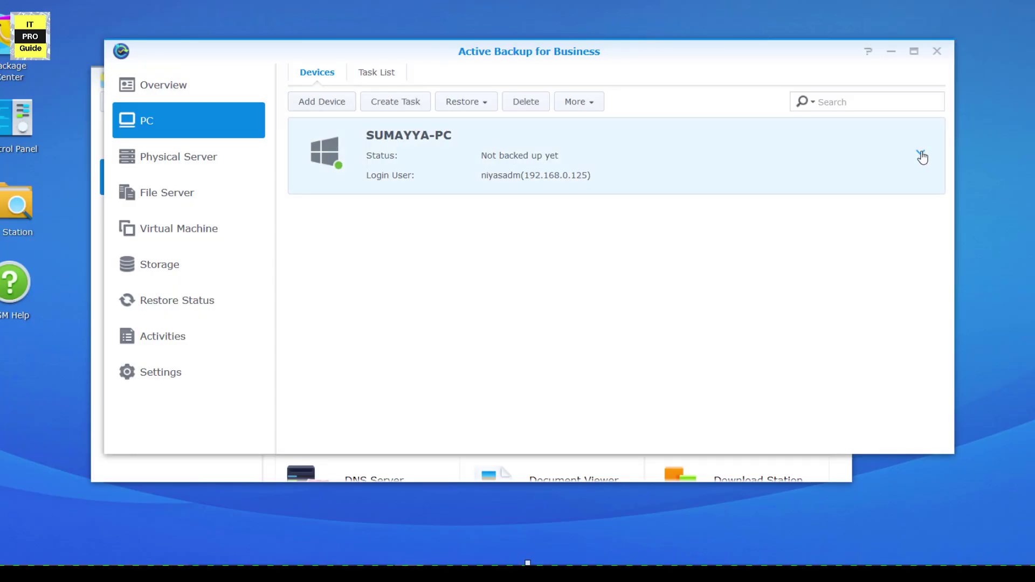
click(921, 155)
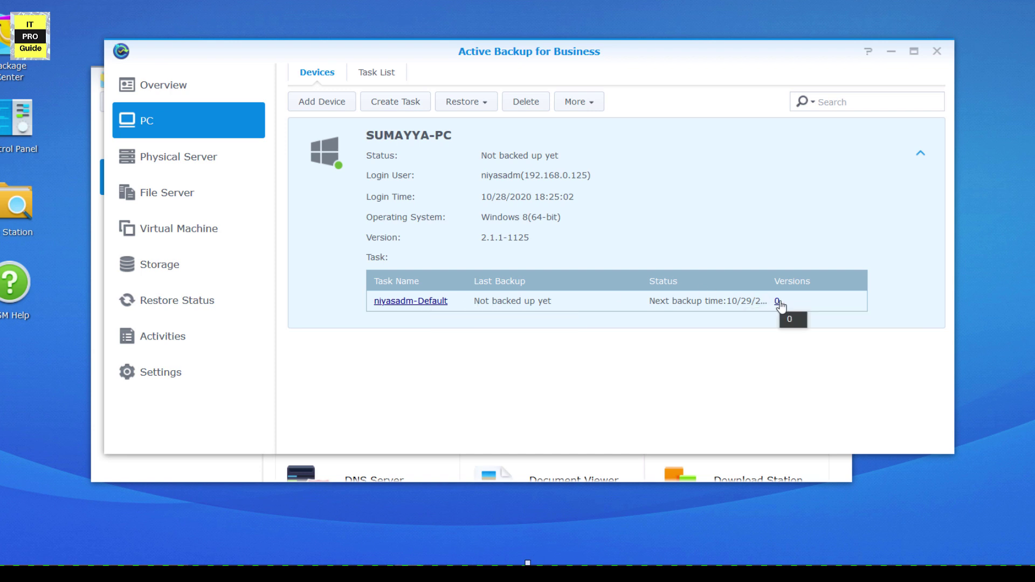
click(439, 302)
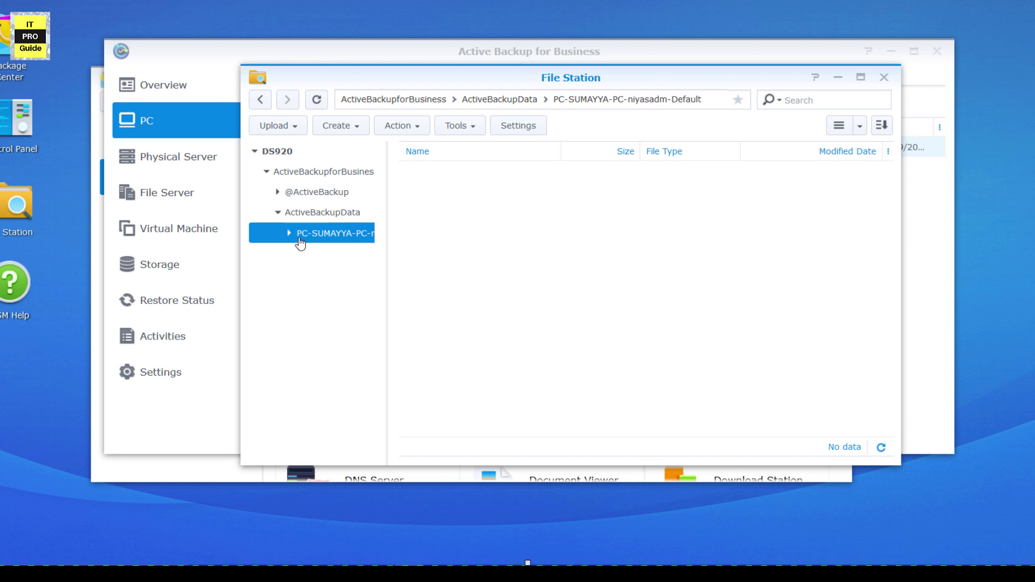
click(290, 232)
- Edit the default task's schedule to run on weekdays only within allowed backup windows
click(884, 78)
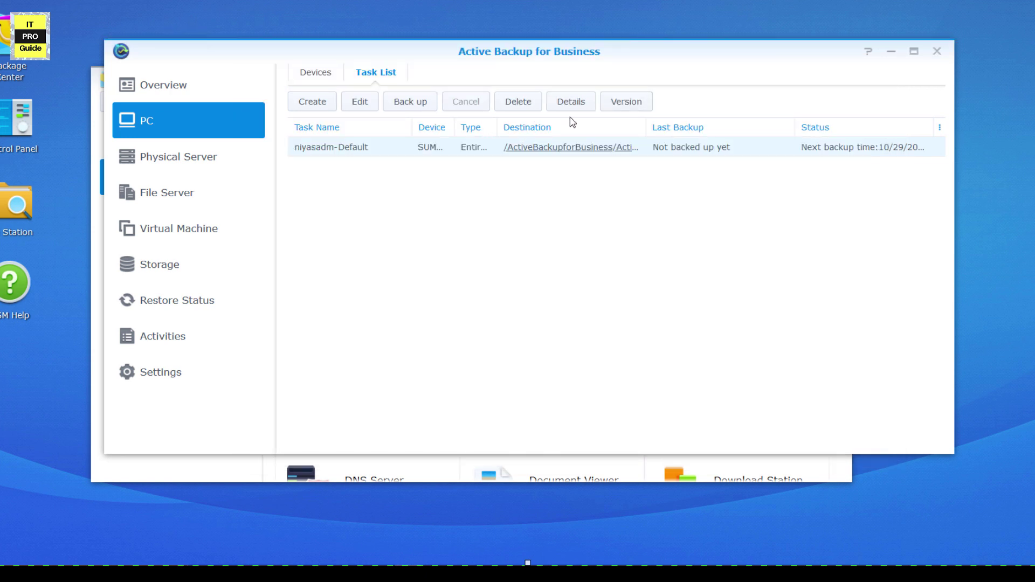
click(360, 102)
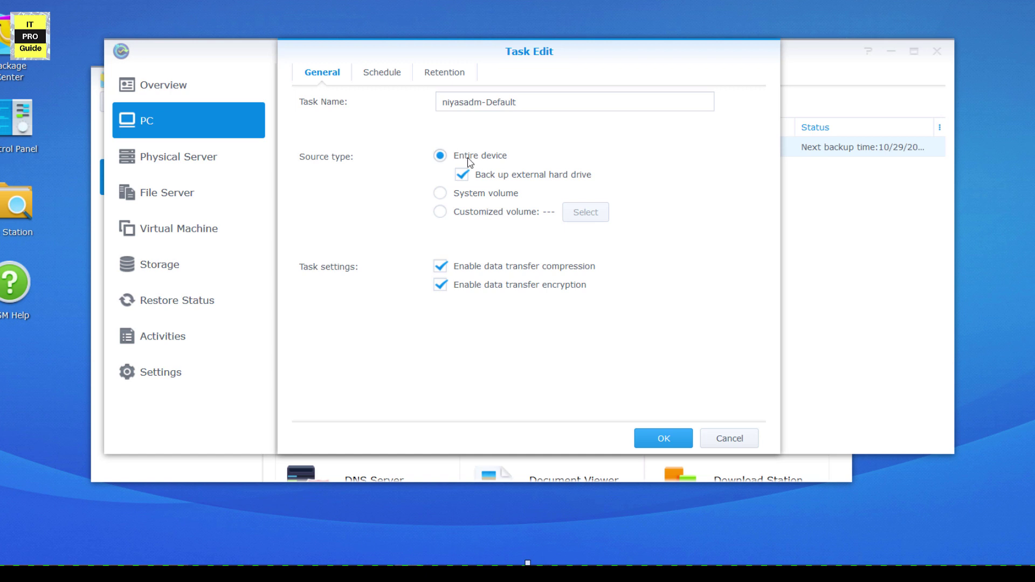
click(386, 75)
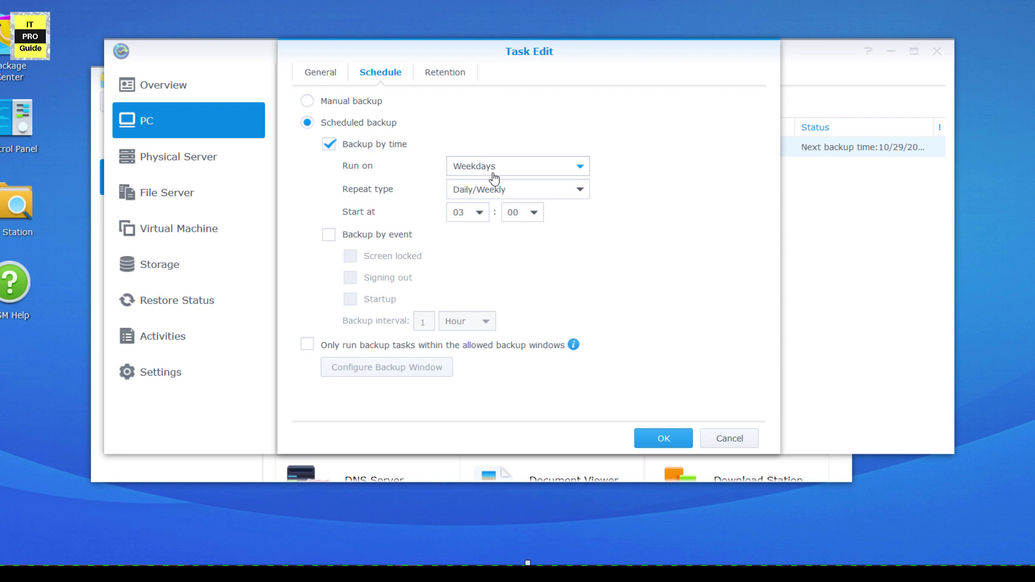
click(507, 199)
click(499, 167)
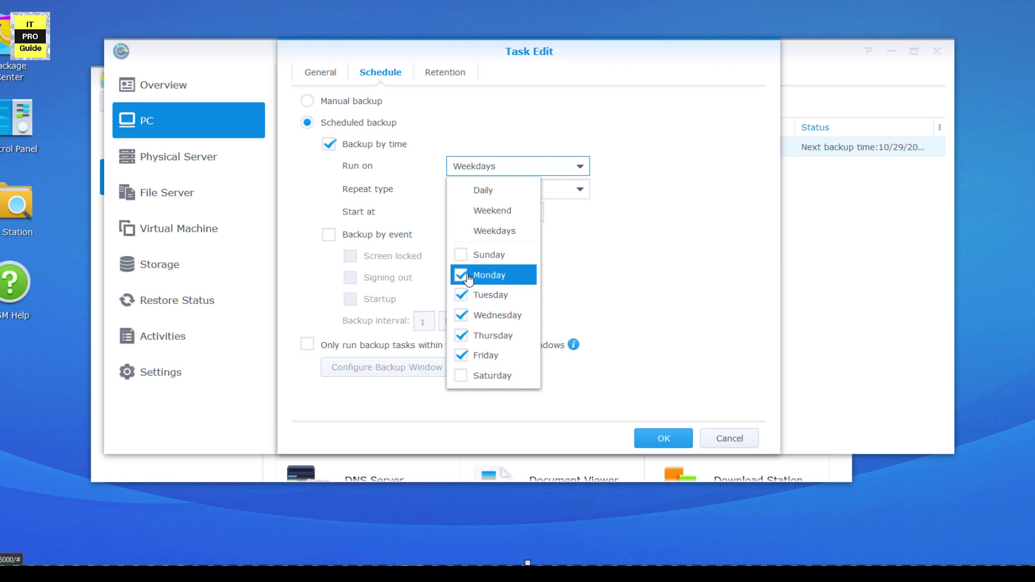
click(625, 115)
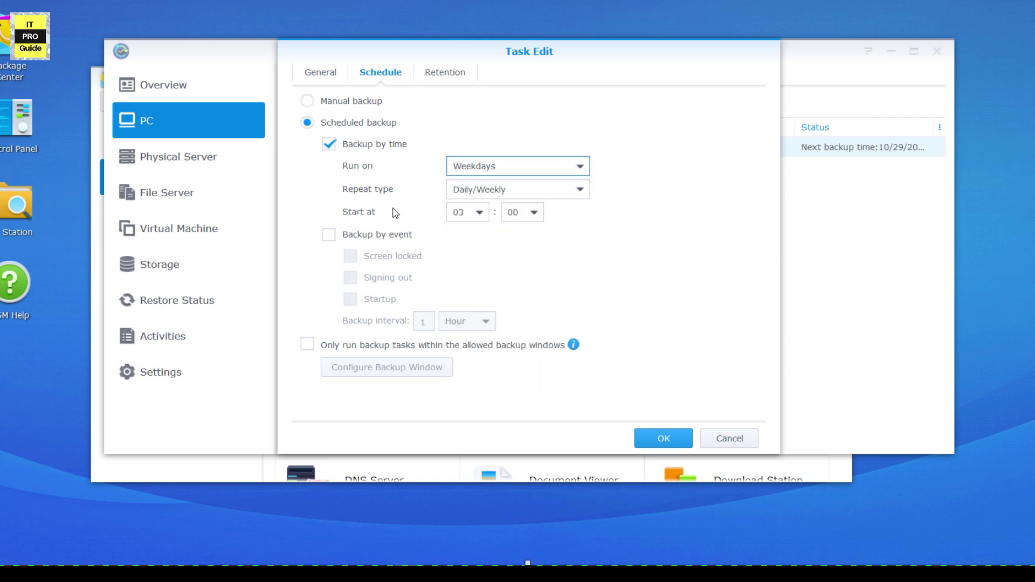
click(380, 237)
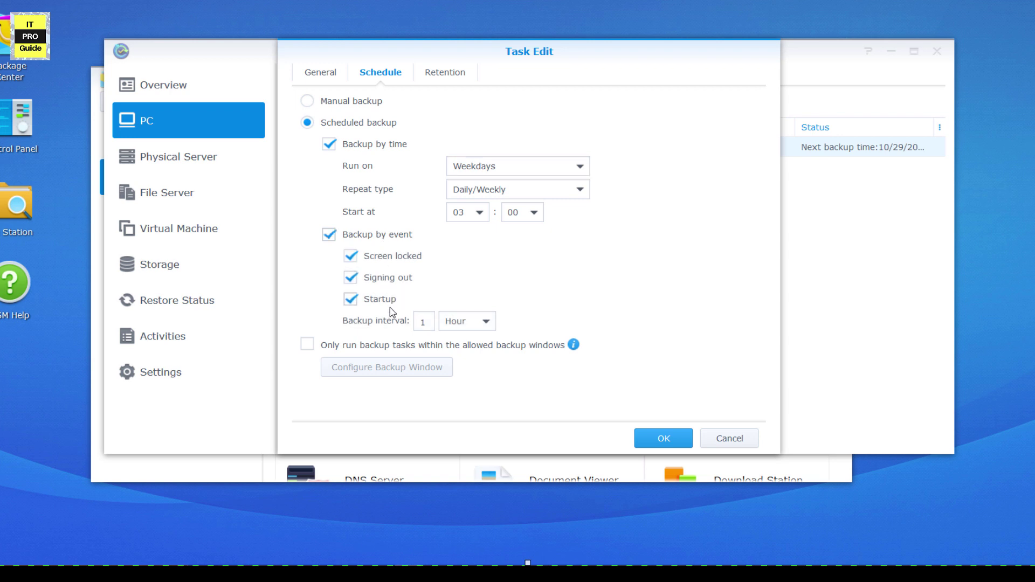
click(375, 237)
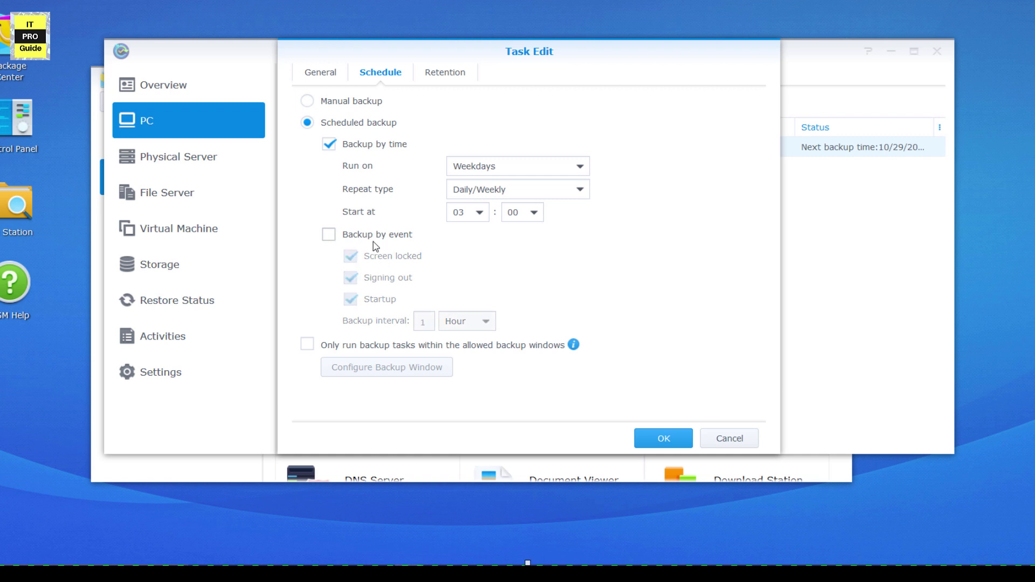
click(400, 353)
- Apply custom version retention rules, exclude external drives, and save the task
click(446, 73)
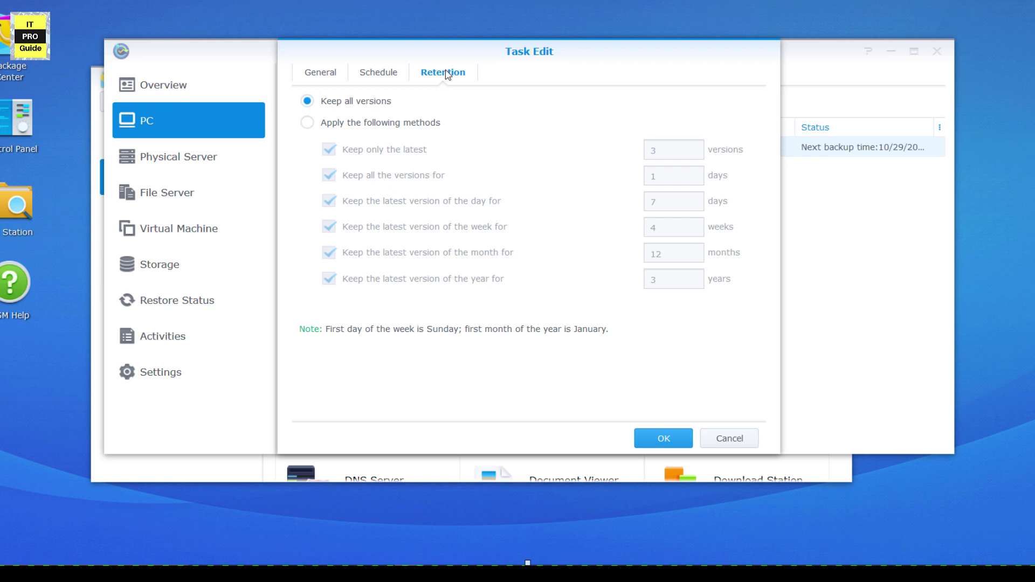
click(423, 122)
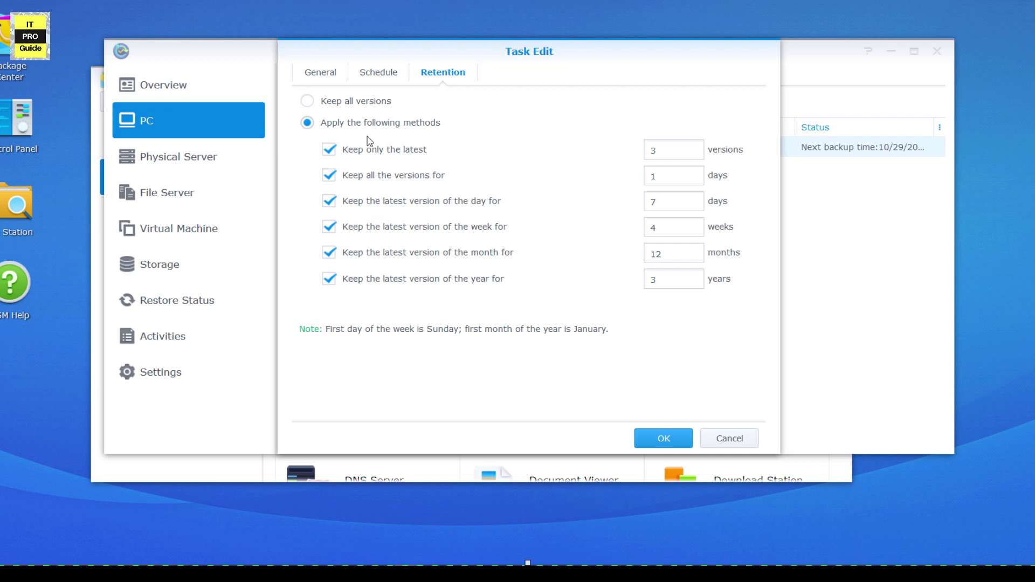
click(377, 75)
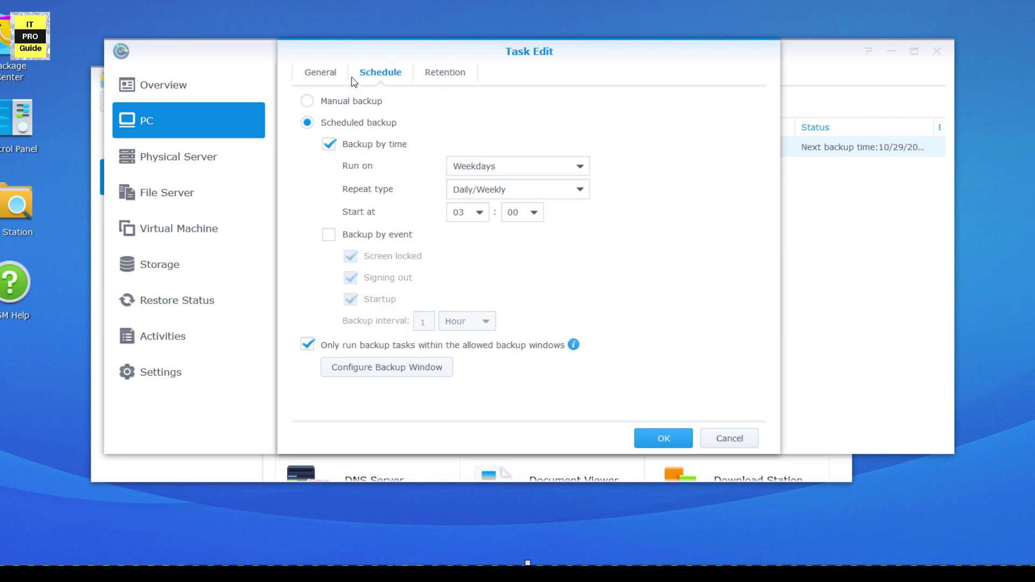
click(329, 77)
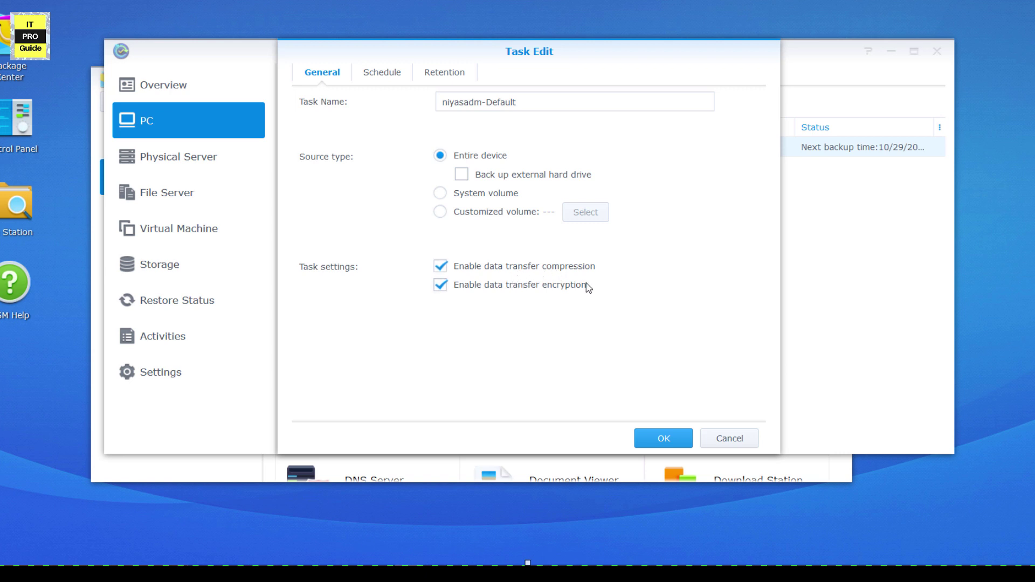
click(664, 436)
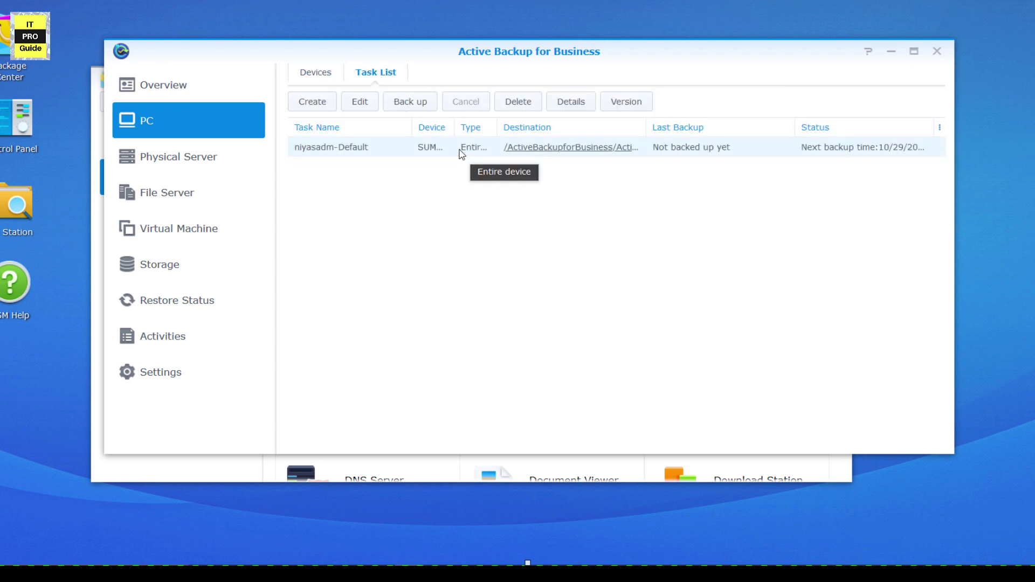
- Check the backup task's log in its Details dialog, then close it
click(559, 108)
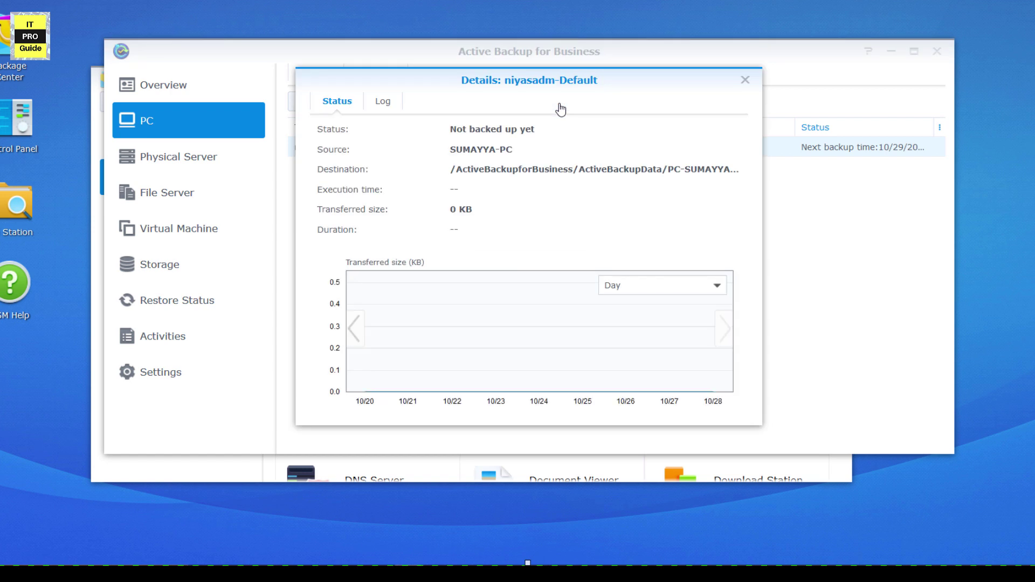
click(395, 110)
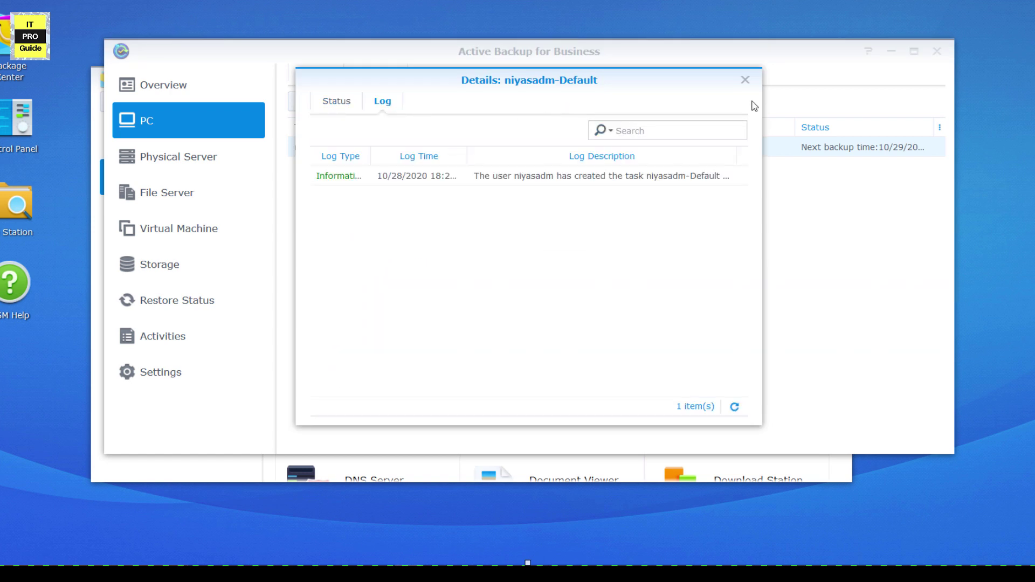
click(745, 80)
- Start a manual backup of the PC task and reopen its details
right_click(415, 152)
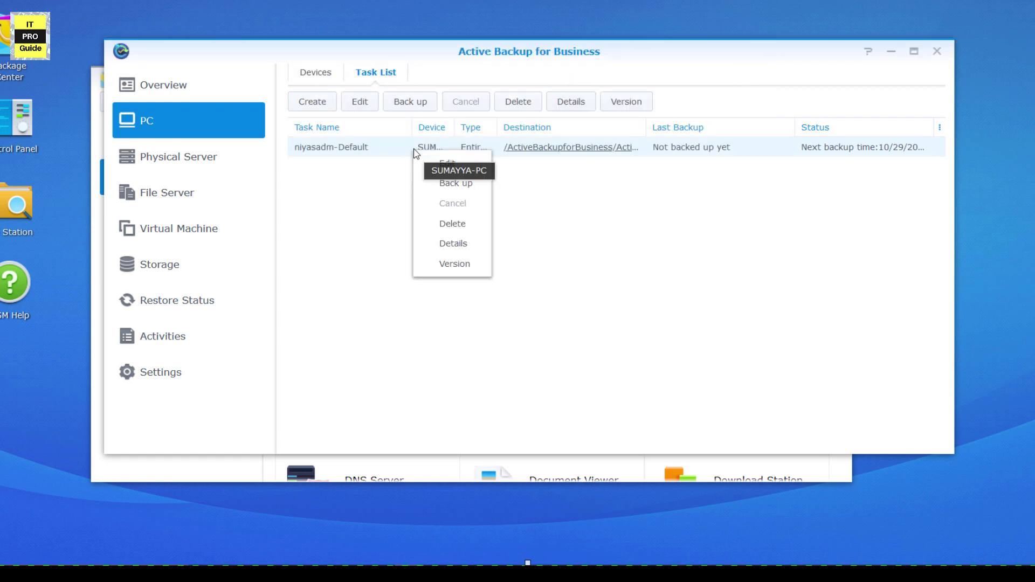
click(453, 184)
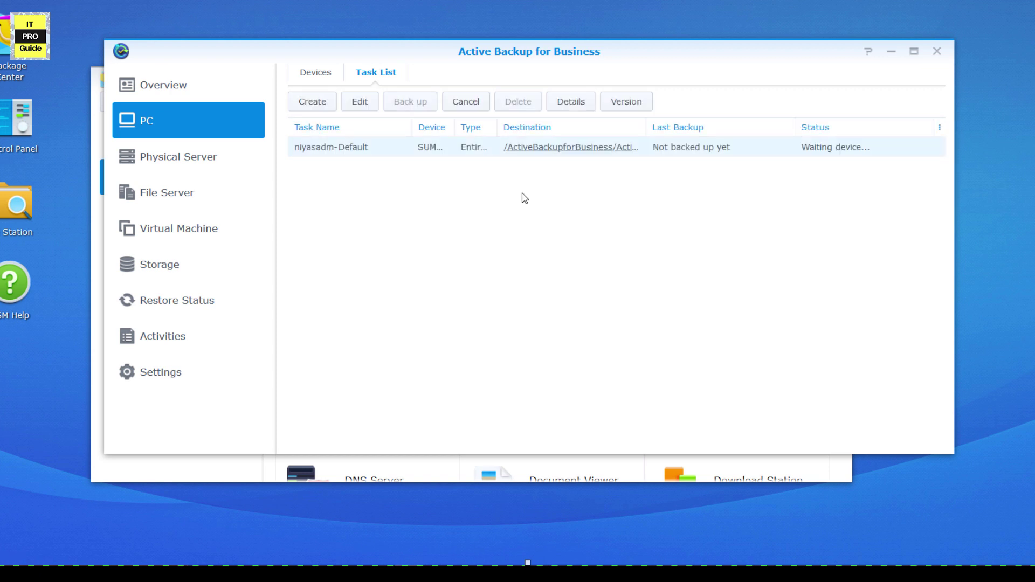
right_click(468, 151)
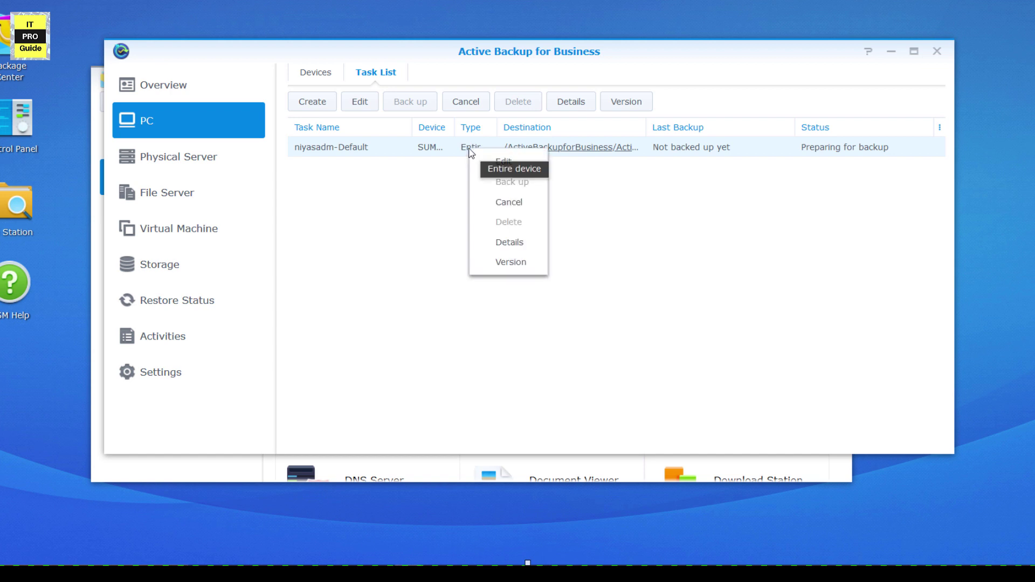
click(497, 242)
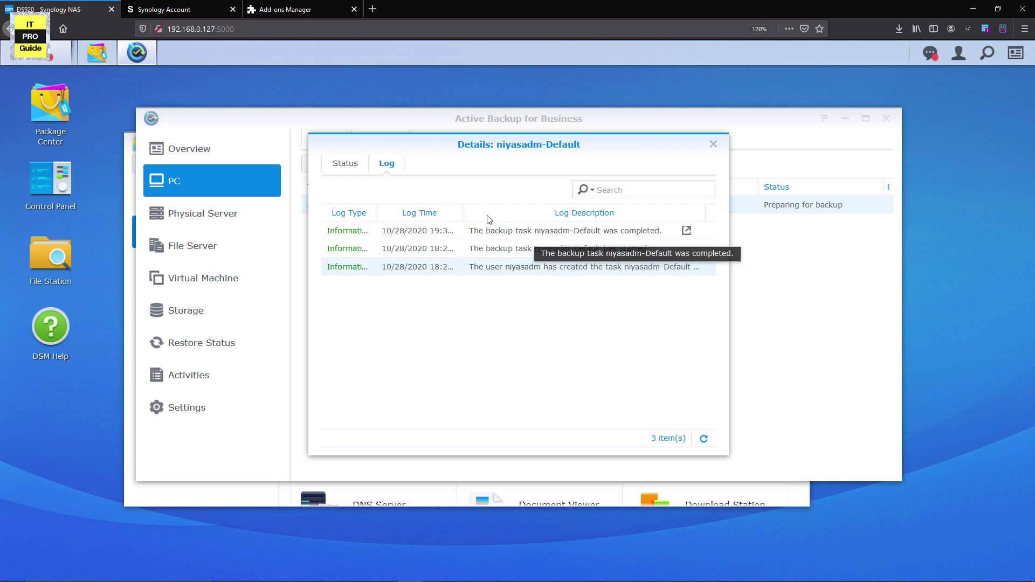
- Widen the Log Time column and inspect the completed-backup log entry
drag(463, 212, 537, 226)
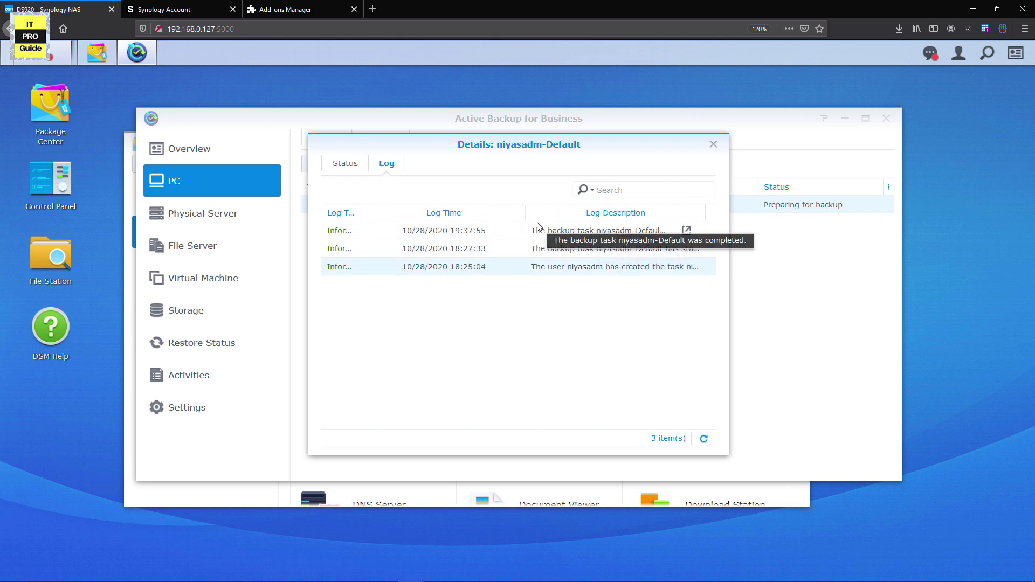
click(591, 235)
scroll(590, 318, down, 1)
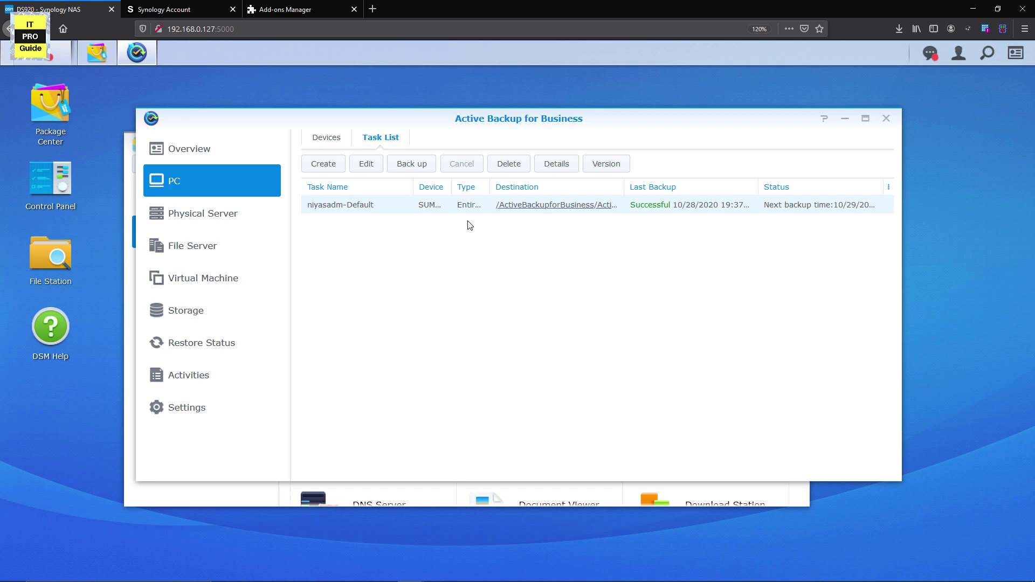
- Confirm the task's single backup version, then show the PC's Restore options under Devices
click(617, 166)
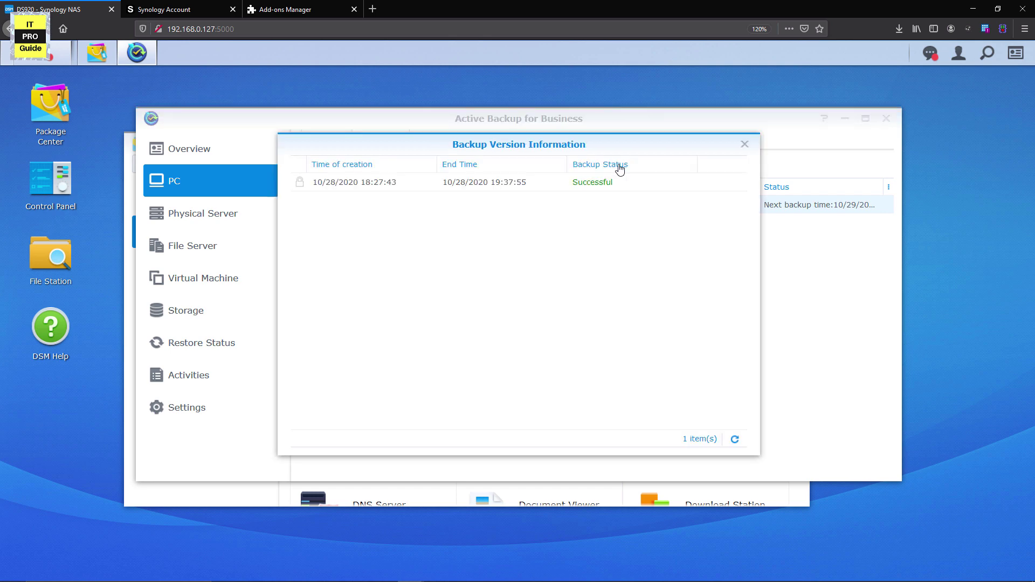
click(744, 144)
click(329, 139)
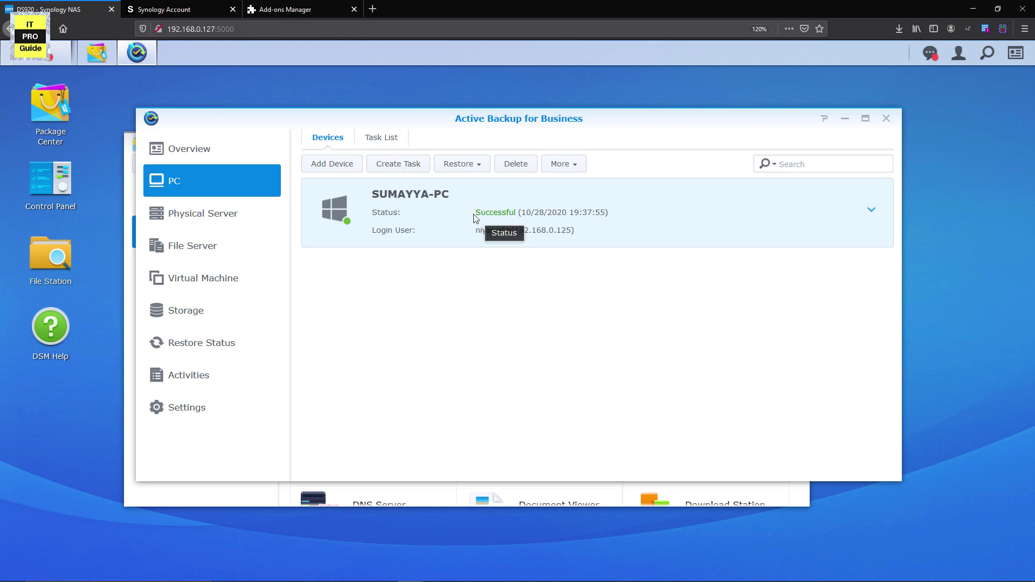
click(467, 164)
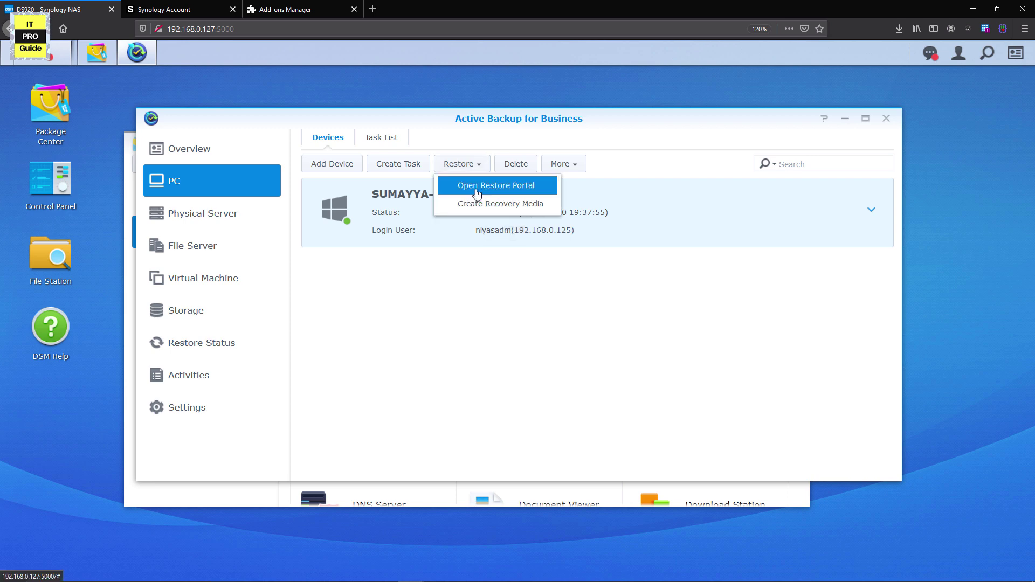
- Open the Restore Portal and drill into Disk 0 - Volume 1 > Users > user folder > Downloads
click(477, 192)
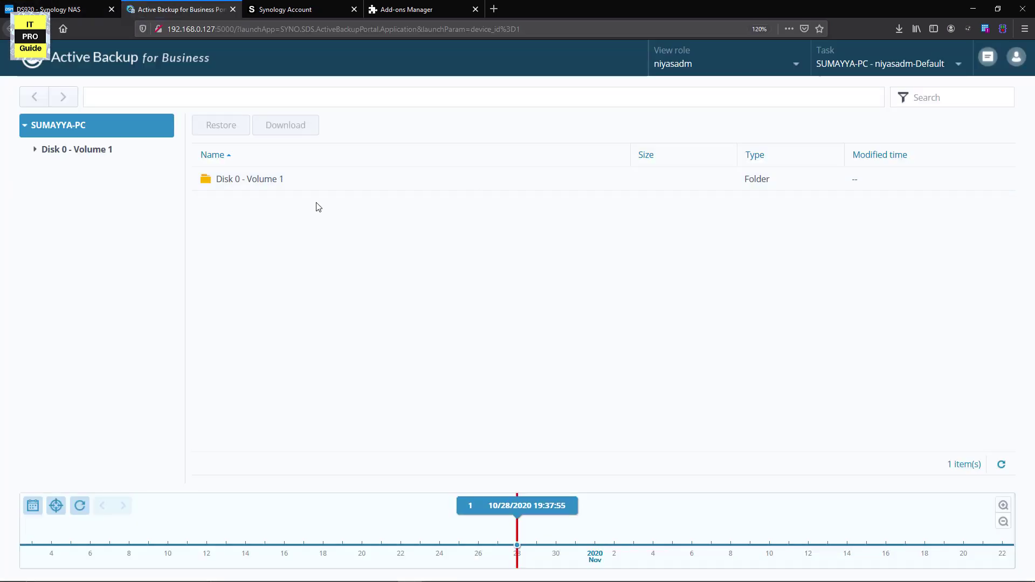
double_click(279, 182)
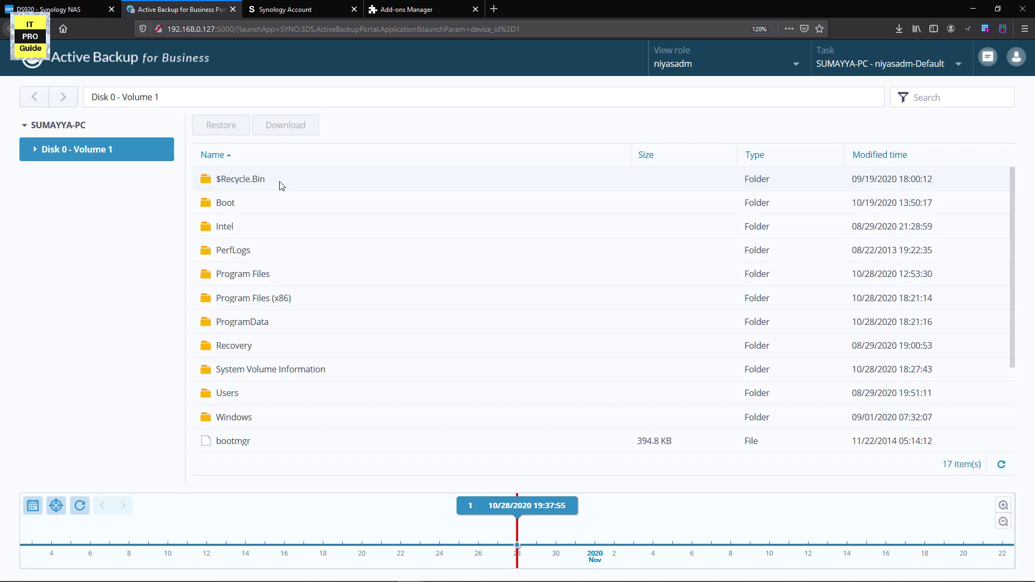
double_click(277, 392)
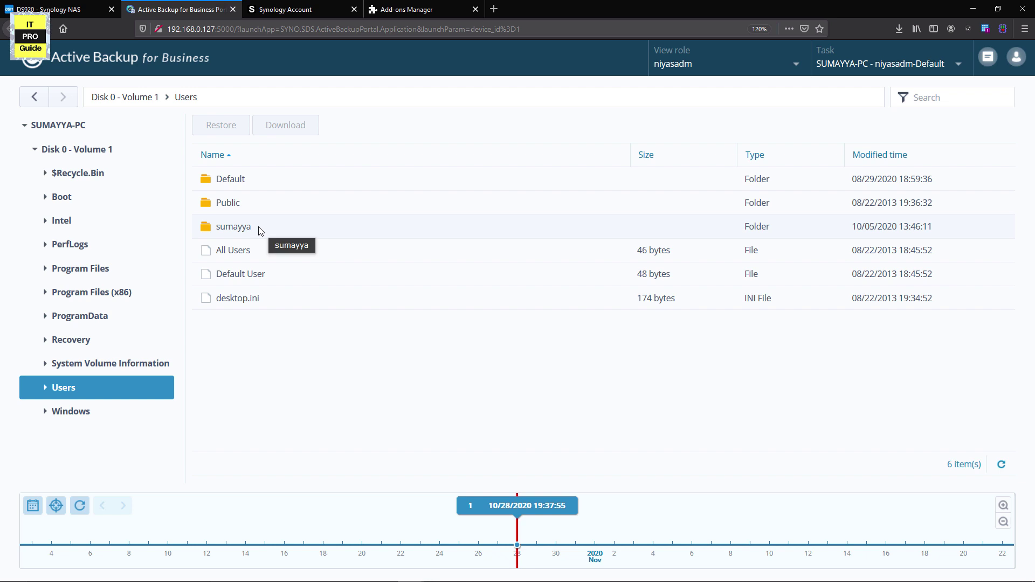
double_click(260, 228)
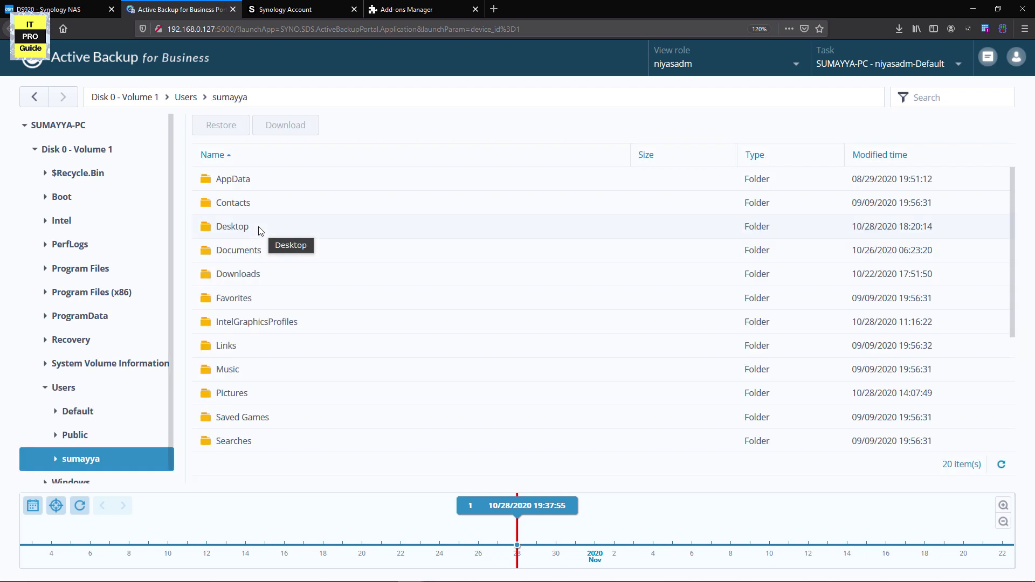
double_click(277, 274)
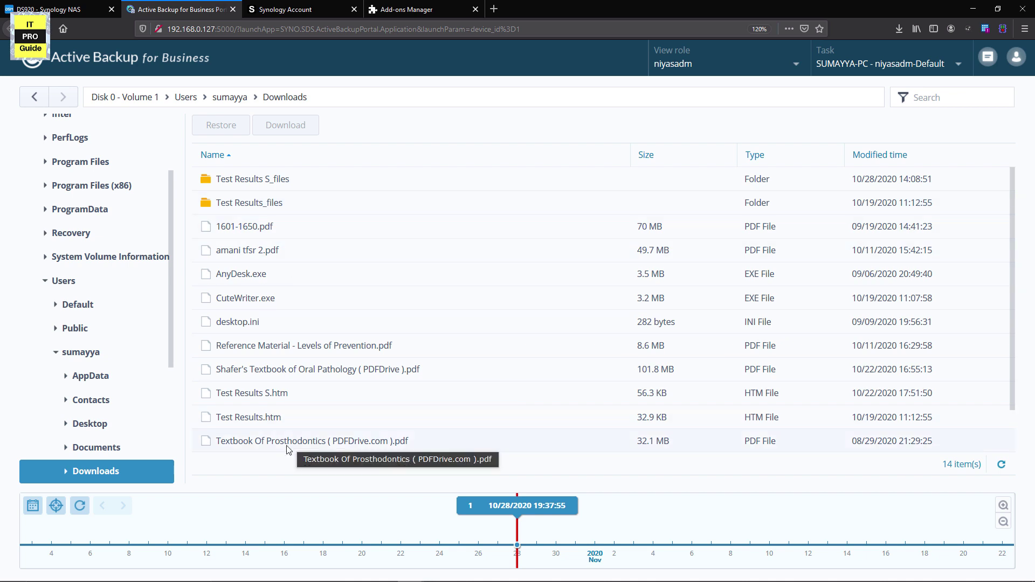
- Navigate back up to the volume root, then return to the Downloads folder
click(229, 97)
click(186, 97)
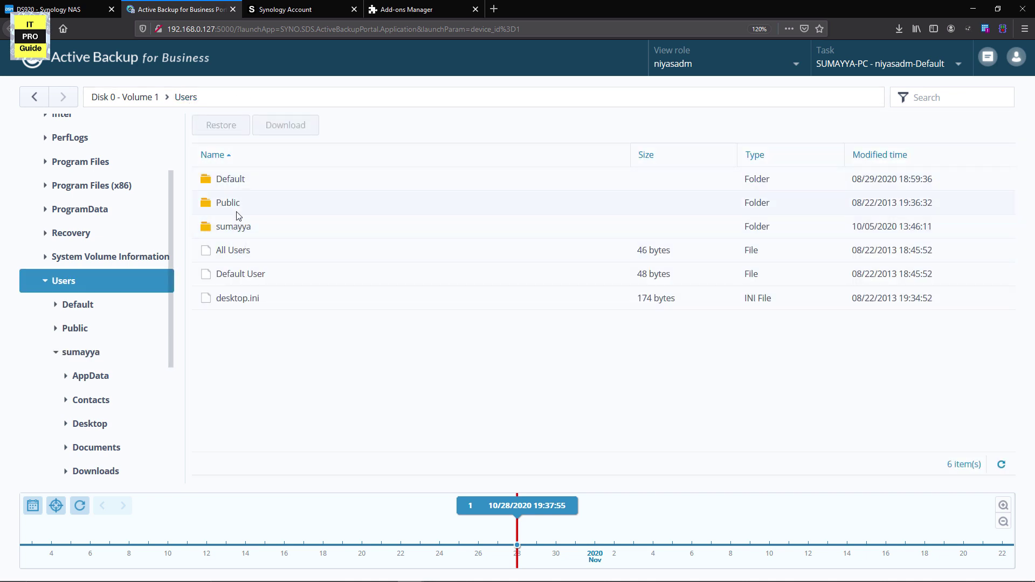
click(125, 97)
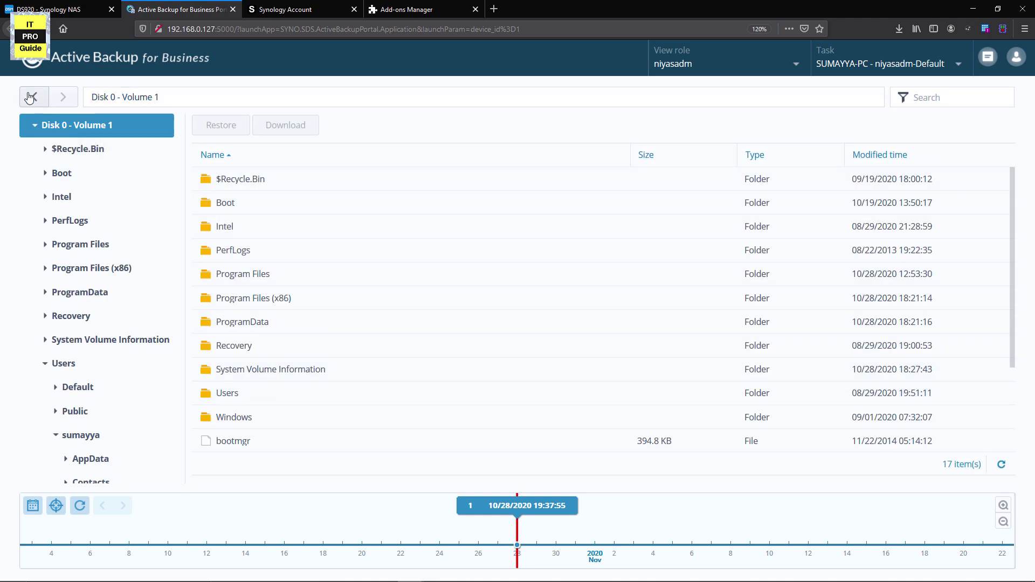
click(61, 99)
click(61, 103)
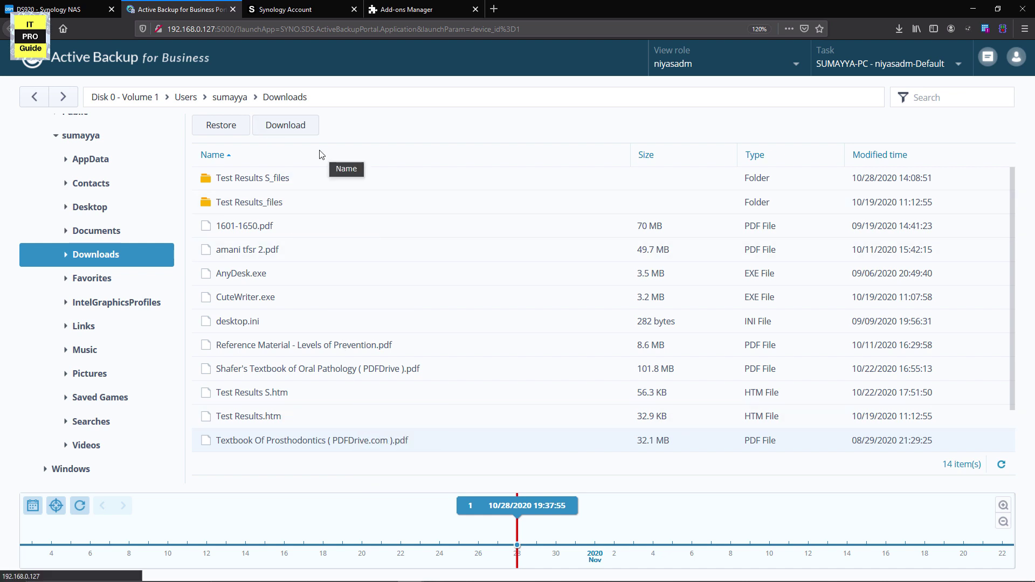
- Download the Textbook Of Prosthodontics PDF and choose to restore it to the PC
click(298, 228)
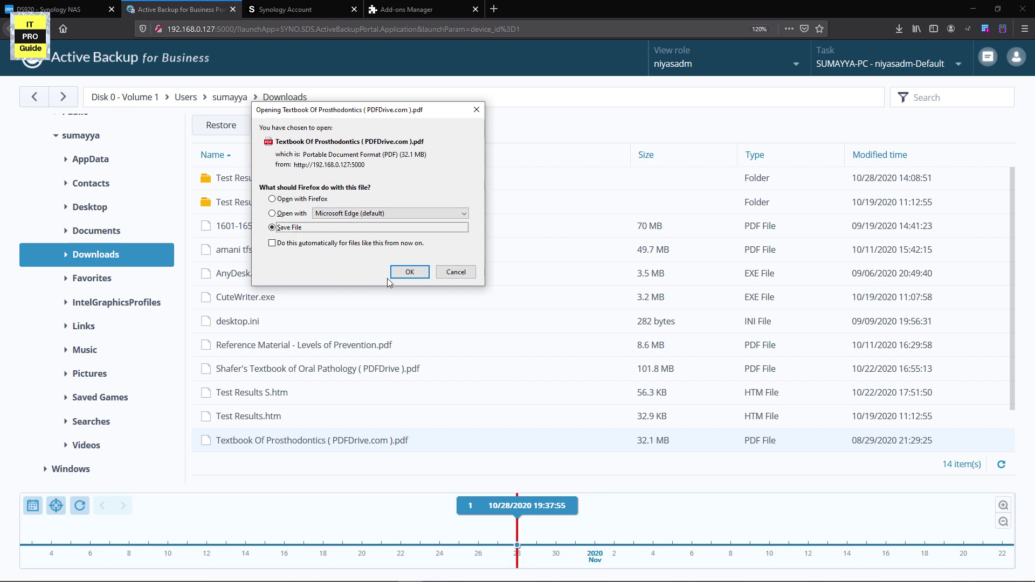
click(404, 272)
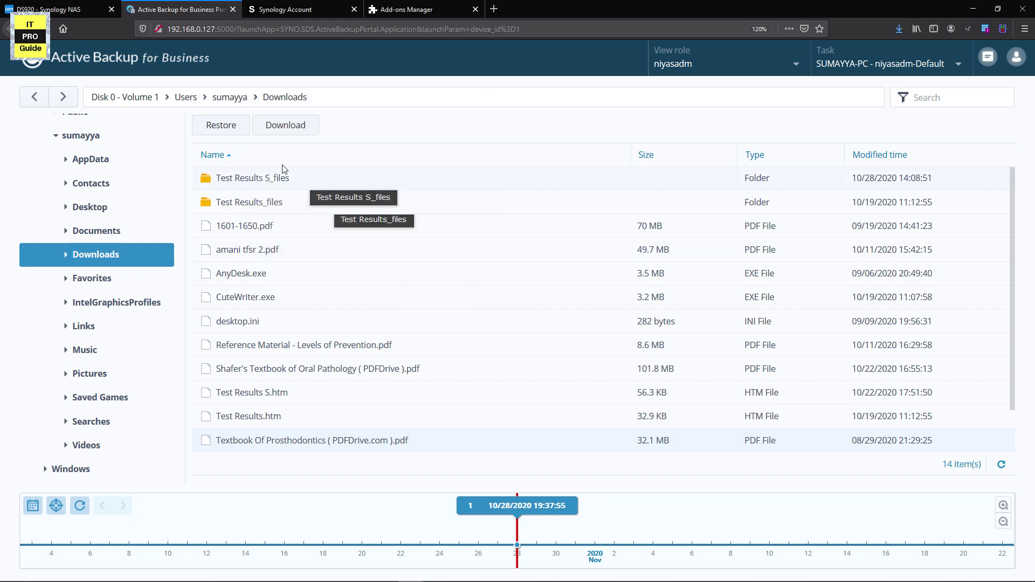
click(225, 129)
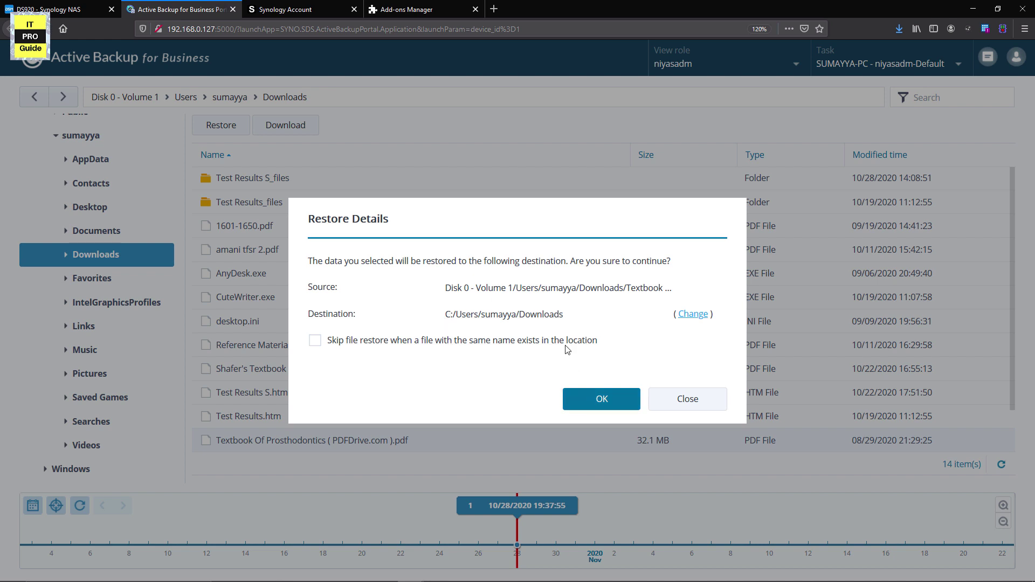
- Set the restore destination to C: > Users > user > Desktop and start the restore
click(693, 315)
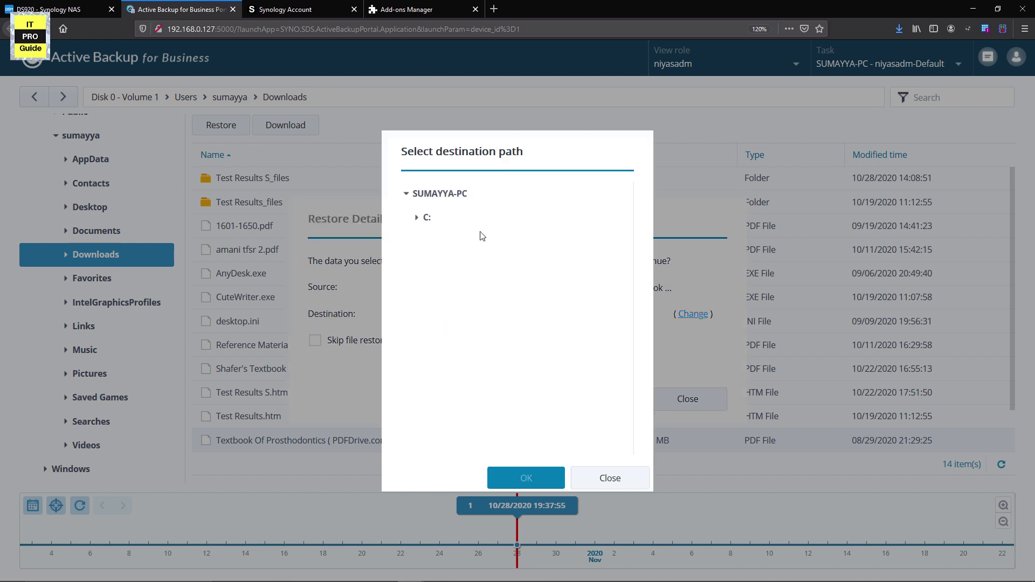
click(417, 218)
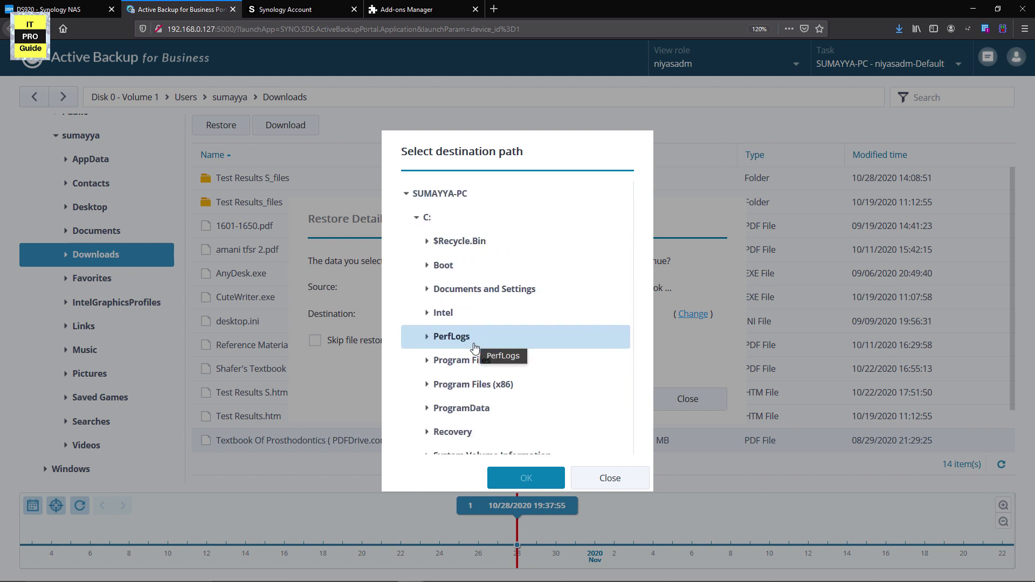
scroll(459, 336, down, 1)
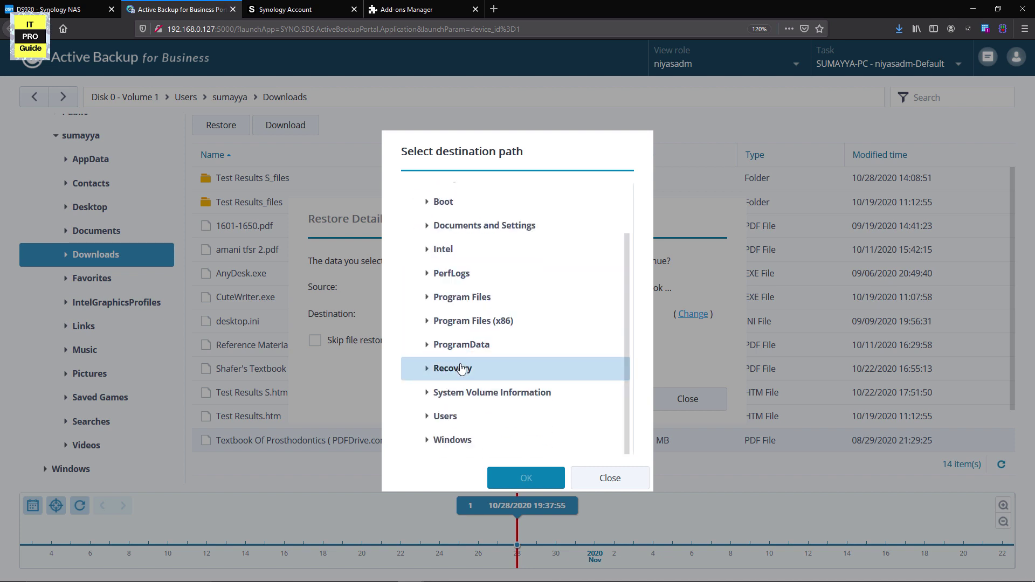
click(434, 420)
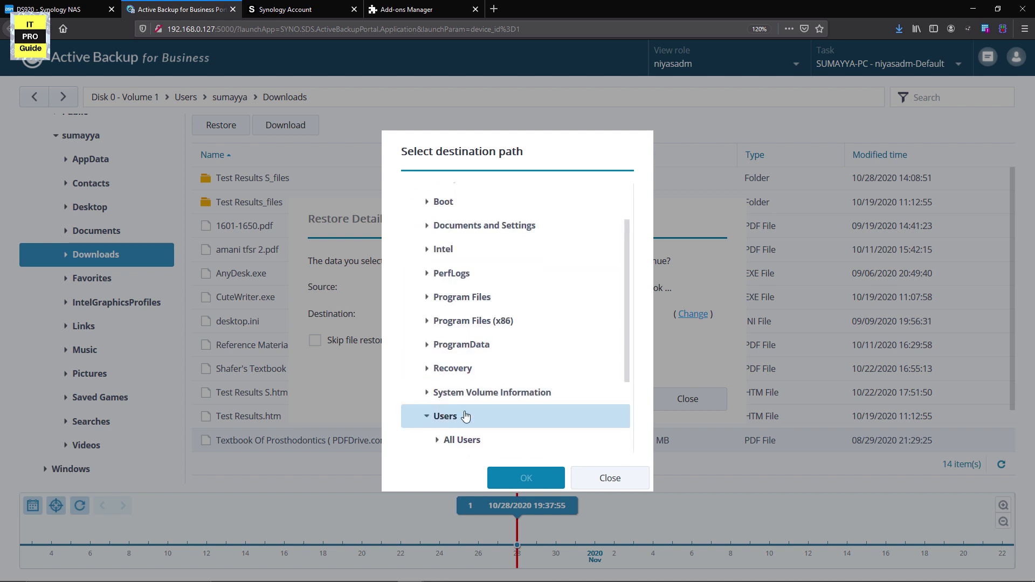
scroll(439, 421, down, 2)
click(439, 426)
scroll(462, 323, down, 3)
click(482, 334)
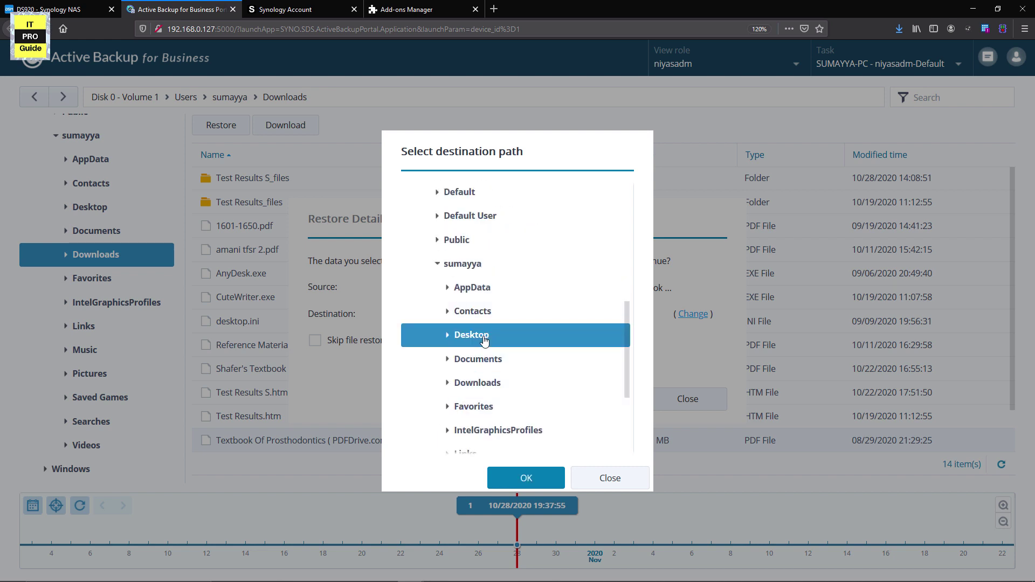
click(526, 477)
click(602, 399)
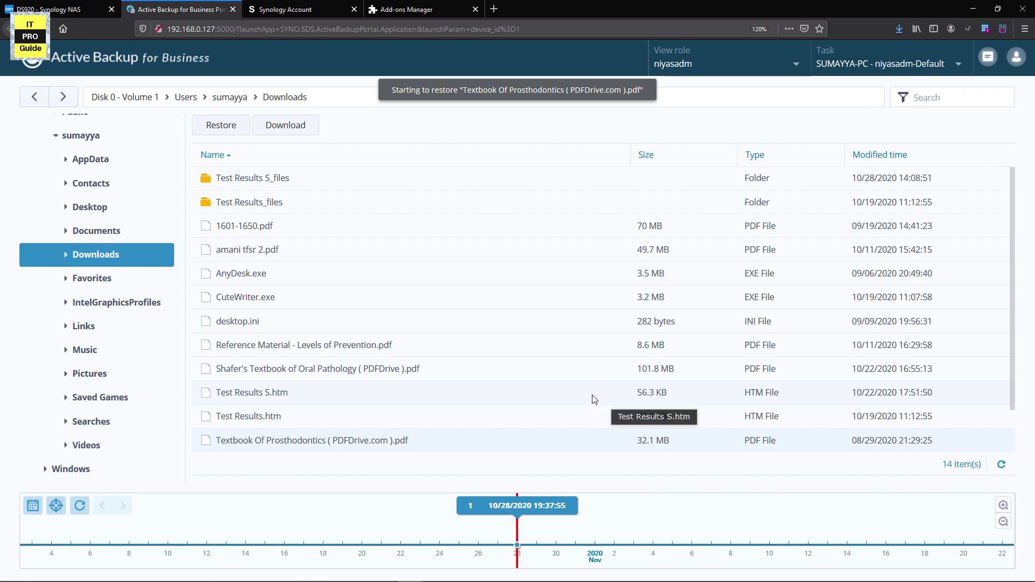
- Run another backup, then review its log and Successful status (527.5 MB in 00:00:54)
key(ctrl+Page_Up)
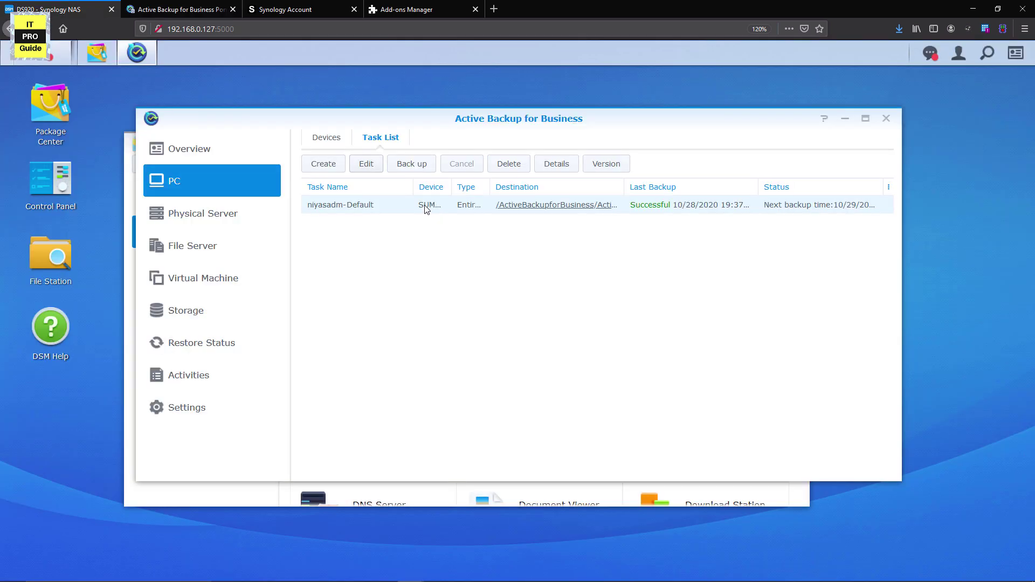
click(416, 167)
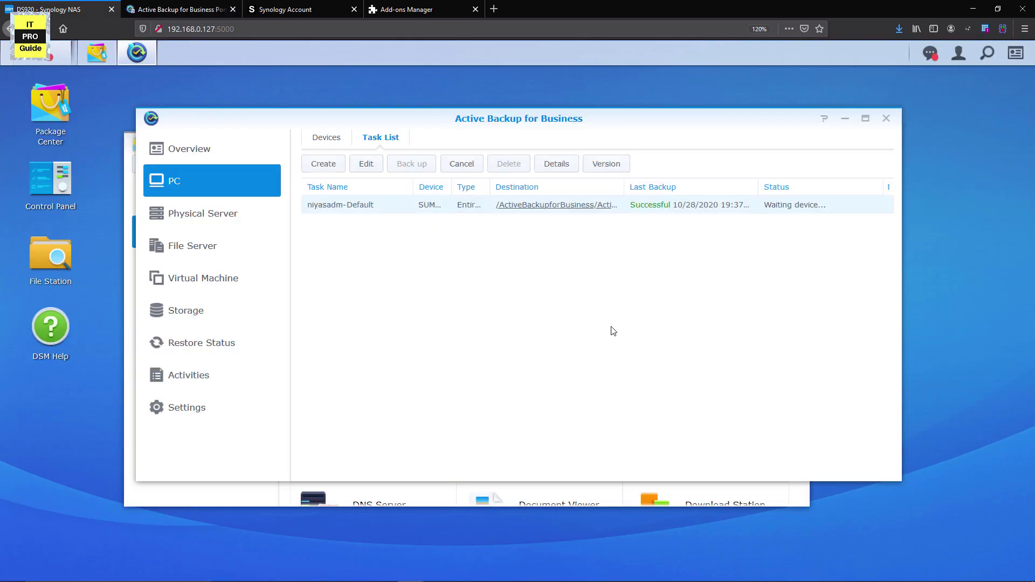
double_click(641, 208)
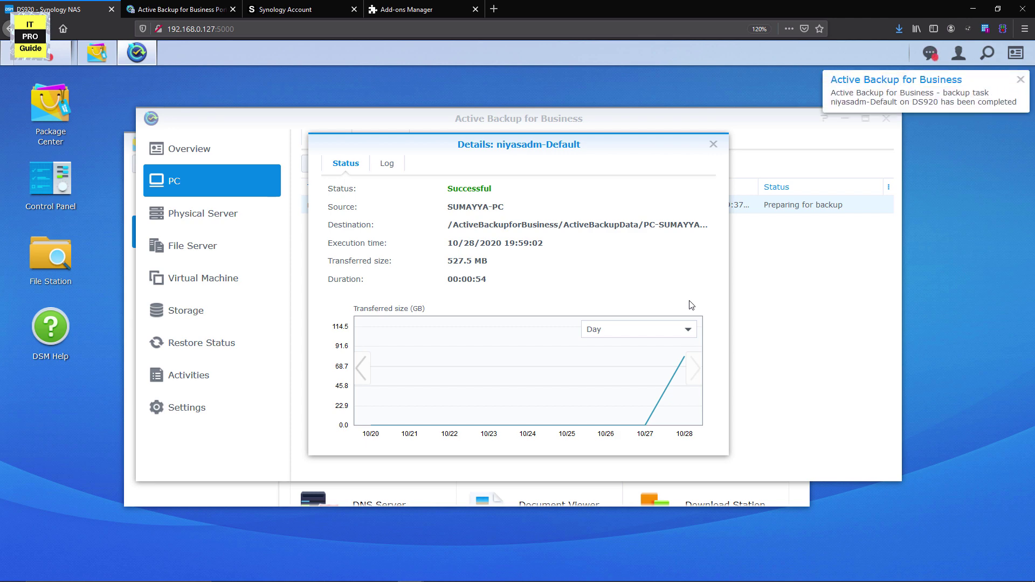
click(386, 164)
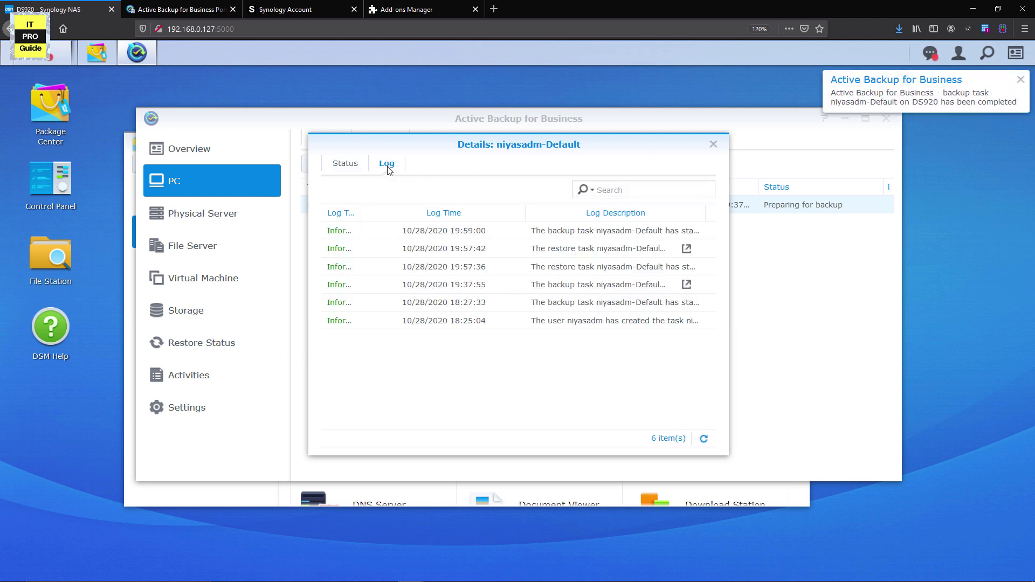
click(353, 164)
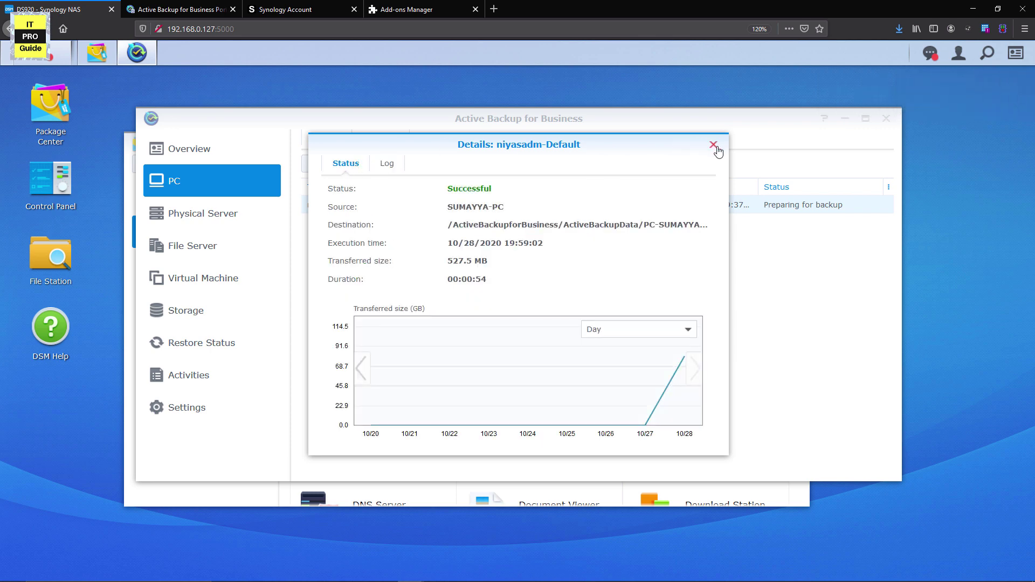
click(715, 147)
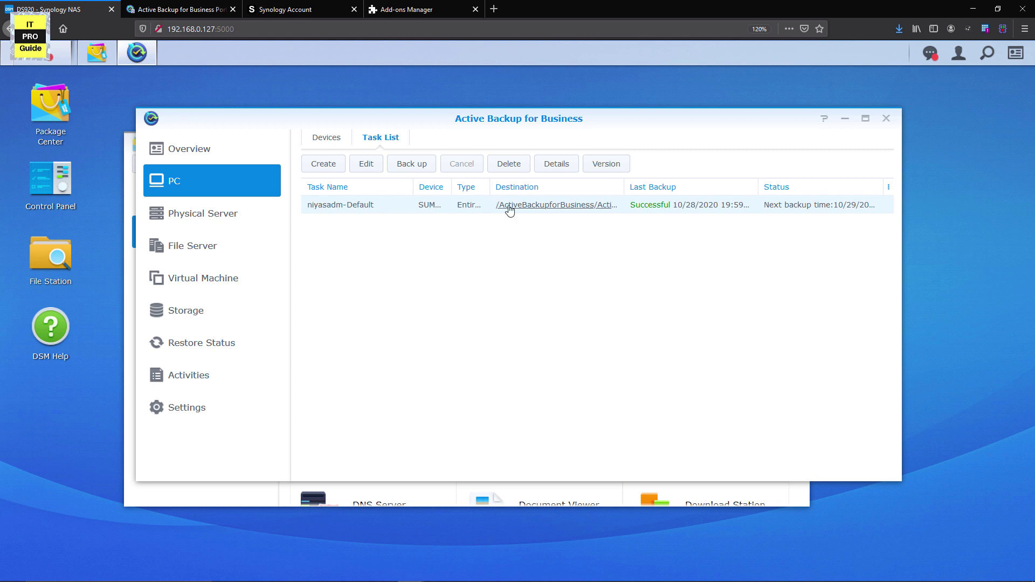
- Open the PC's Restore Portal and browse the 19:37:55 version's backed-up Desktop folder
click(335, 139)
click(464, 164)
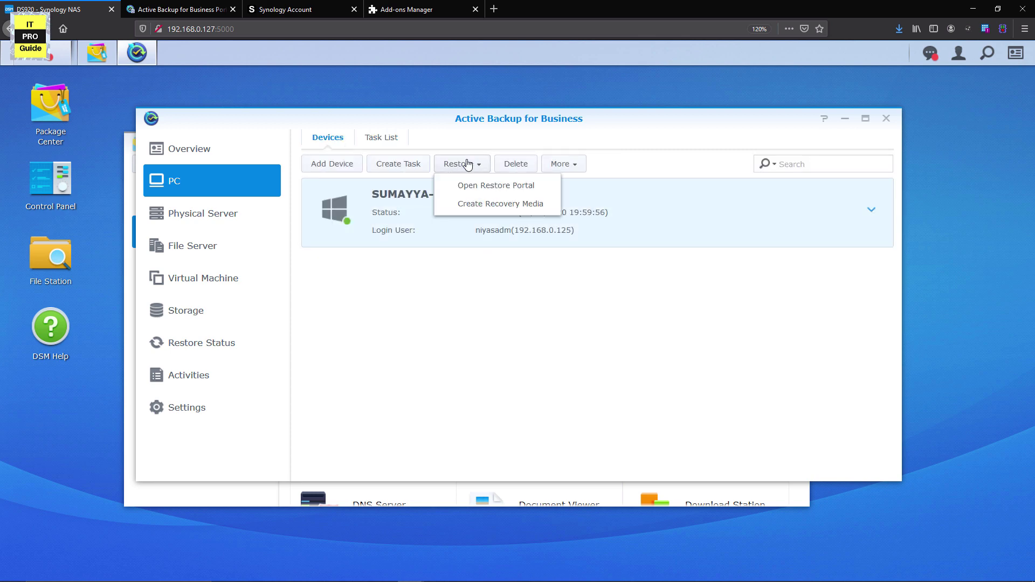
click(477, 187)
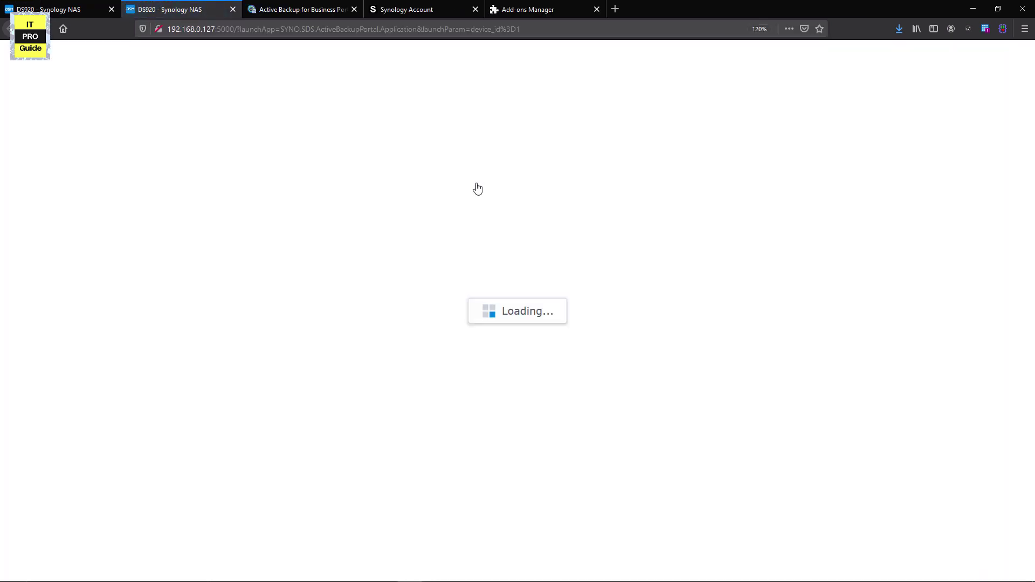
drag(327, 14, 526, 537)
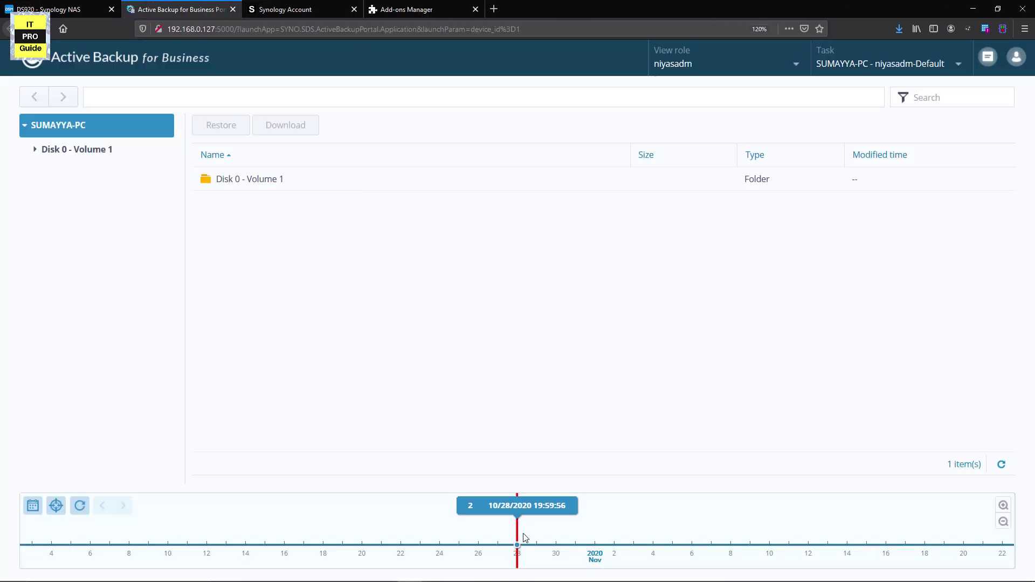
click(58, 509)
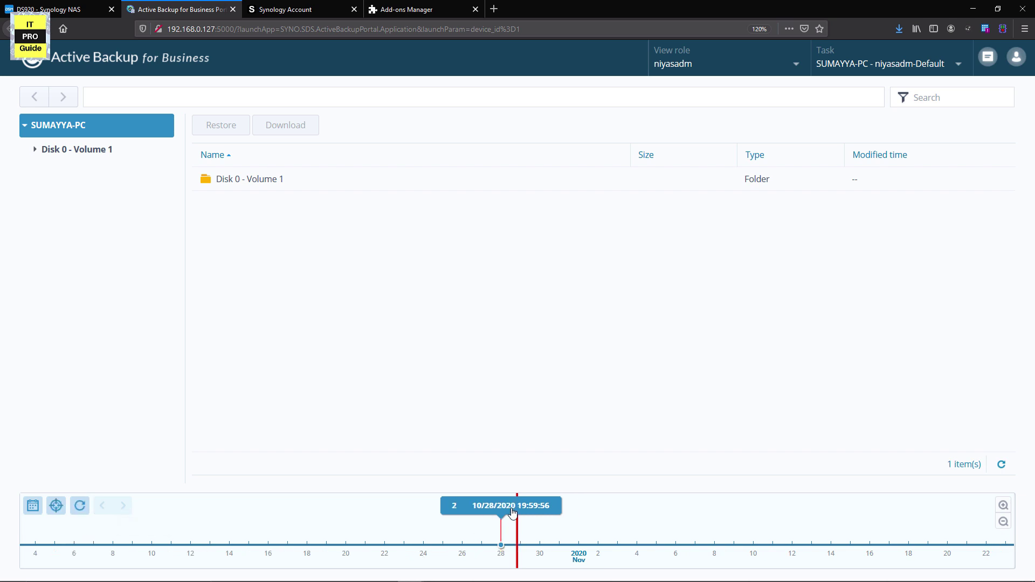
click(490, 516)
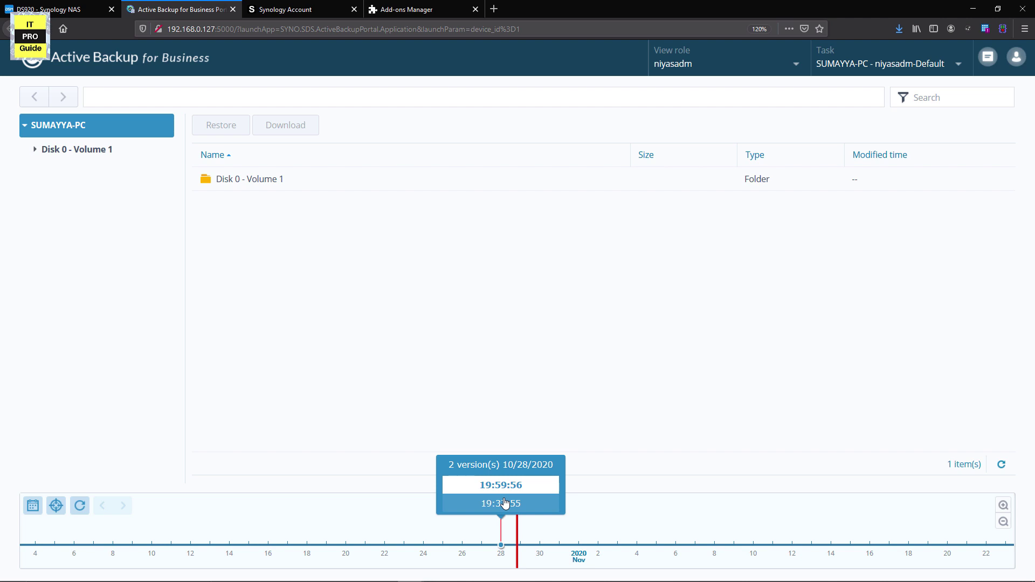
click(505, 504)
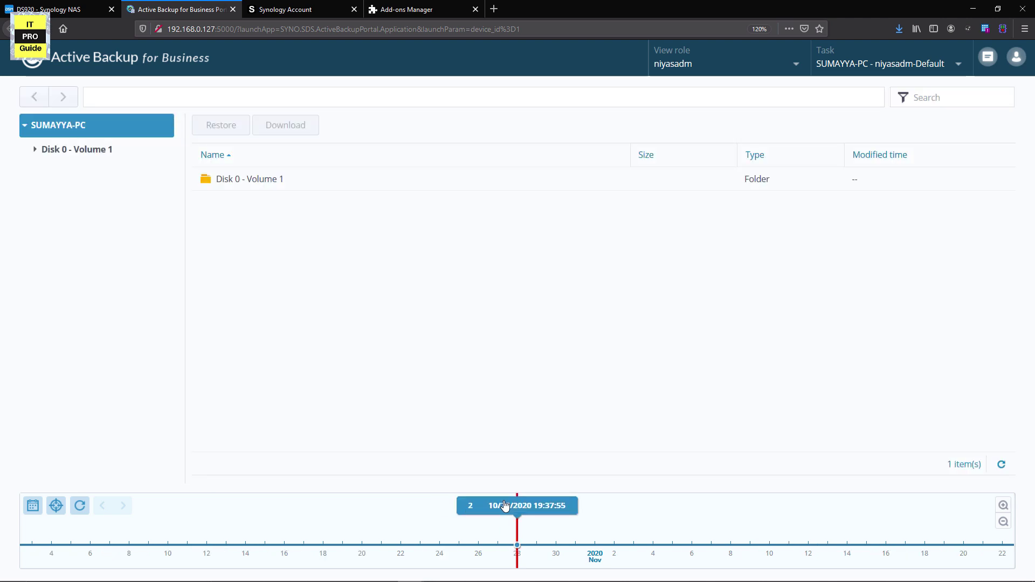
double_click(243, 229)
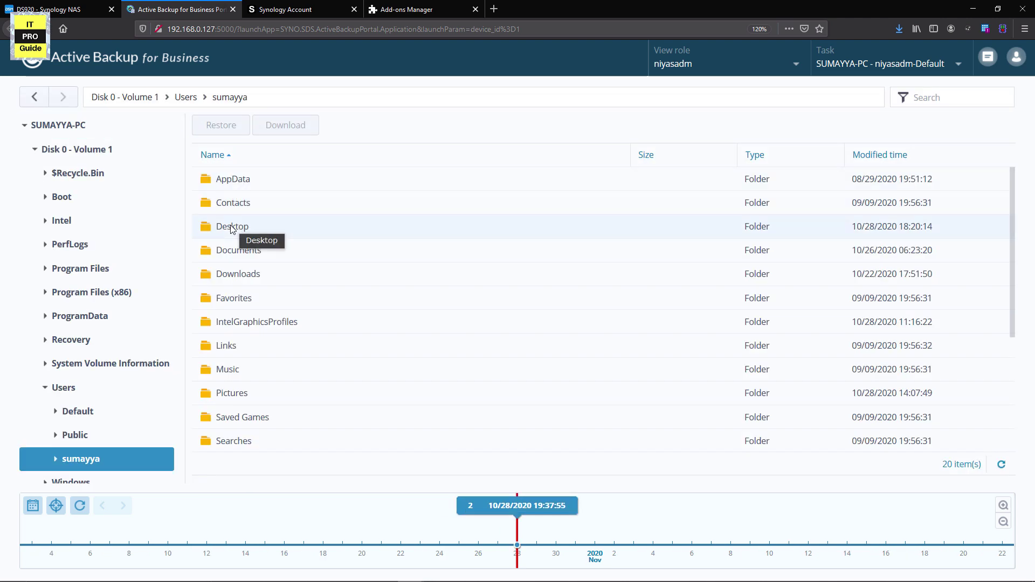
double_click(232, 227)
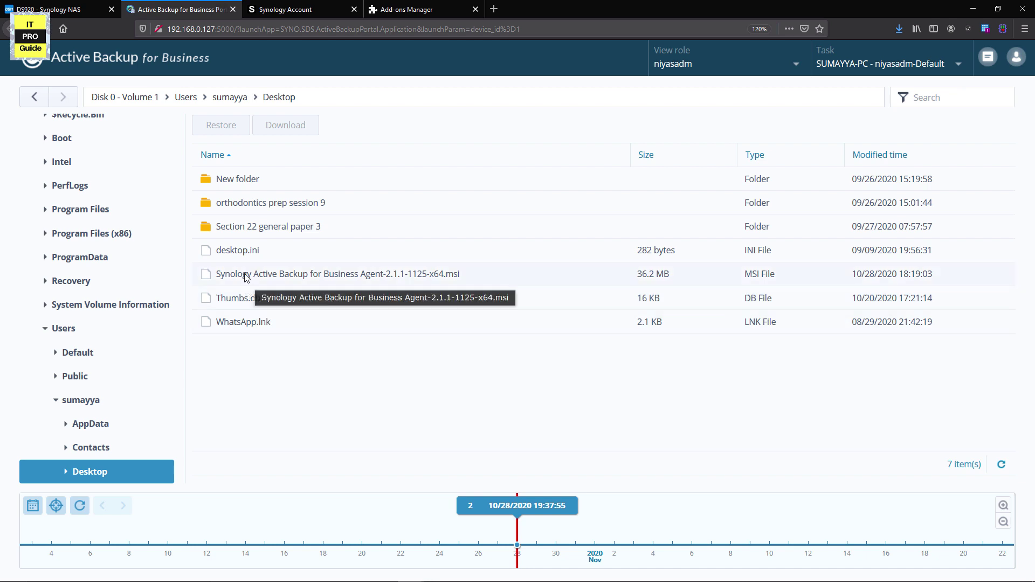
- Switch between the 19:59:56 and 19:37:55 versions, finding the Textbook PDF only in 19:59:56
click(518, 515)
click(517, 440)
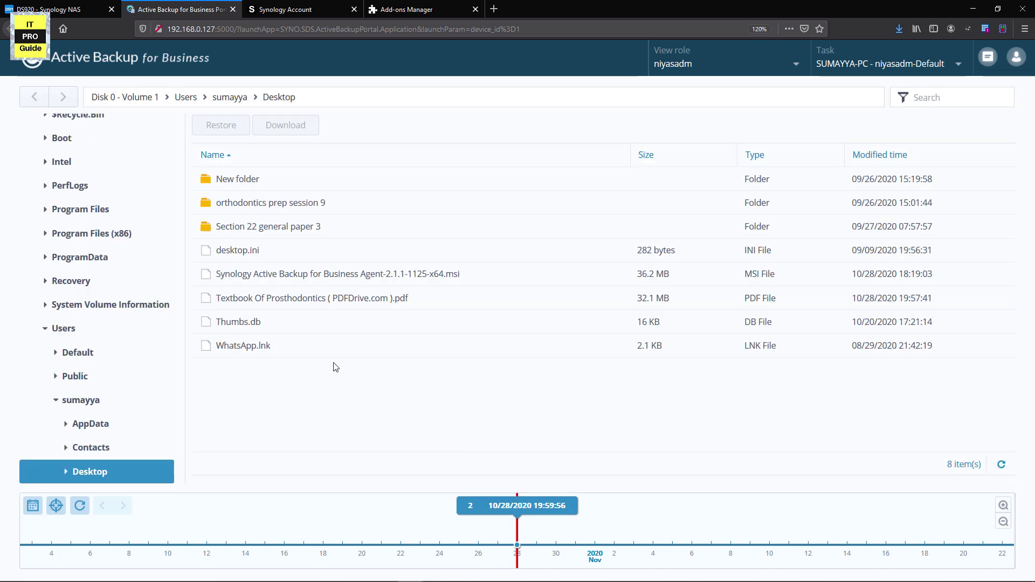
click(260, 304)
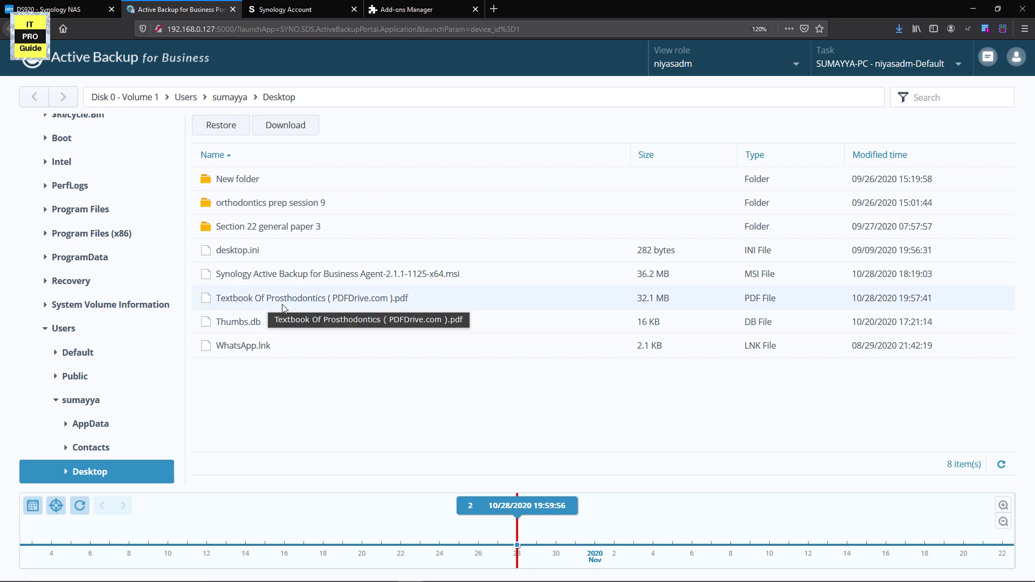
click(527, 517)
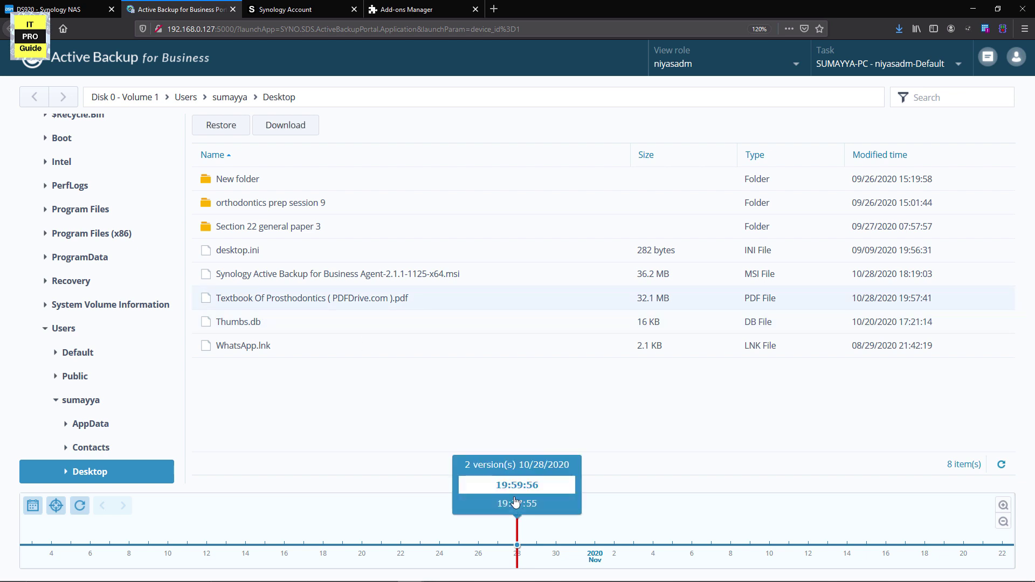
click(516, 502)
click(516, 503)
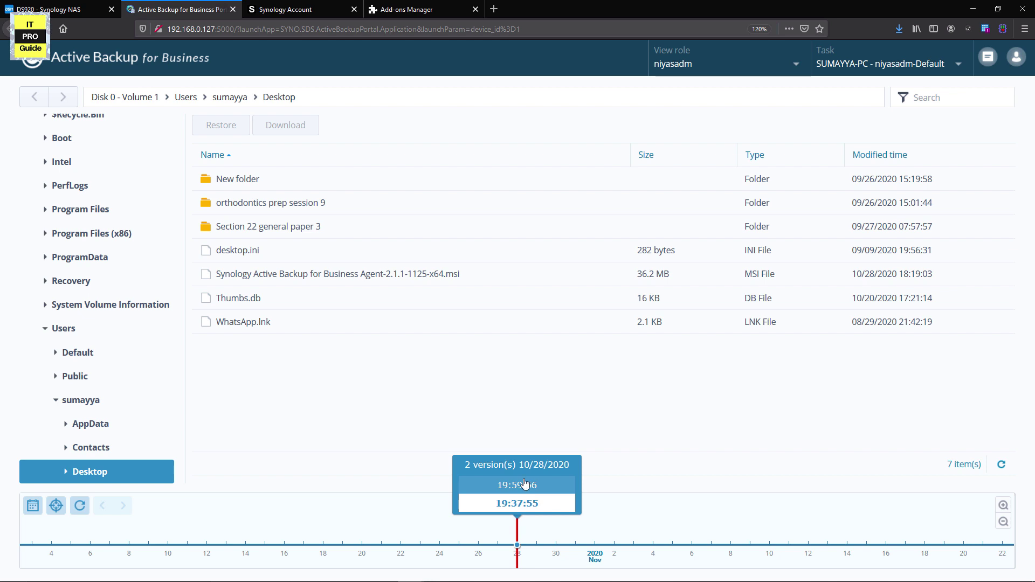
click(517, 504)
- Select the Textbook PDF again and read through the Restore Portal help article
click(405, 305)
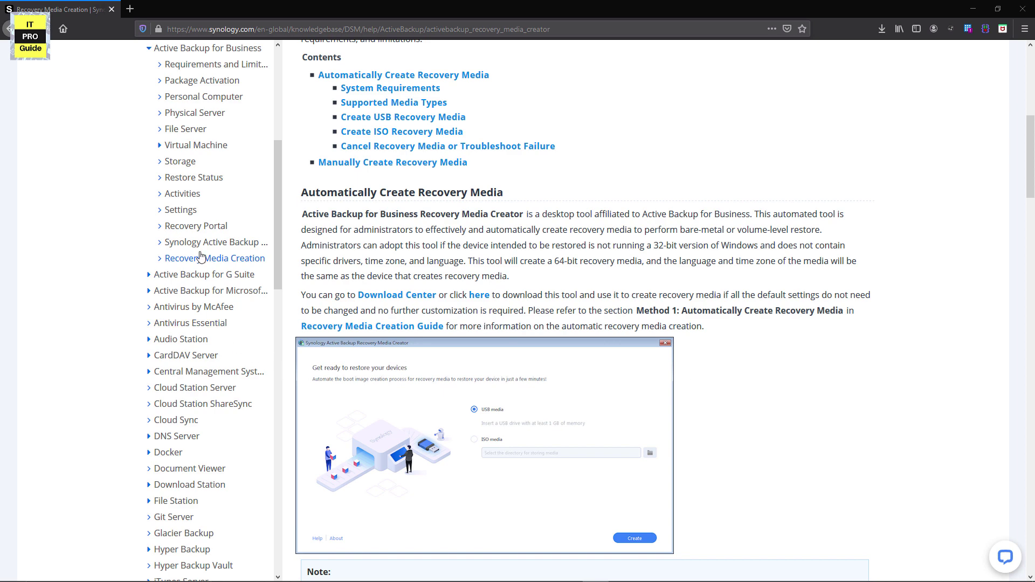
click(200, 226)
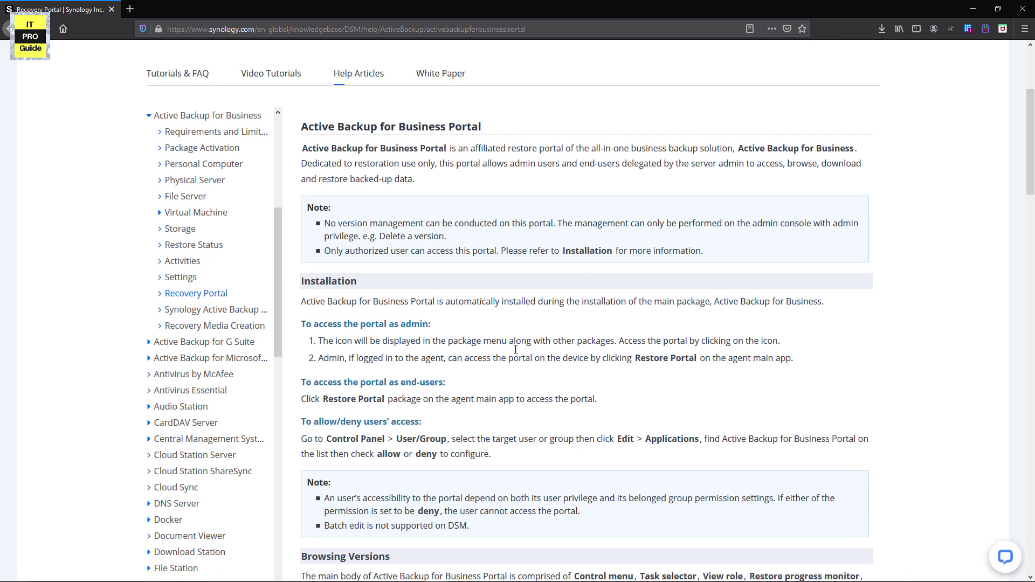
scroll(517, 380, down, 6)
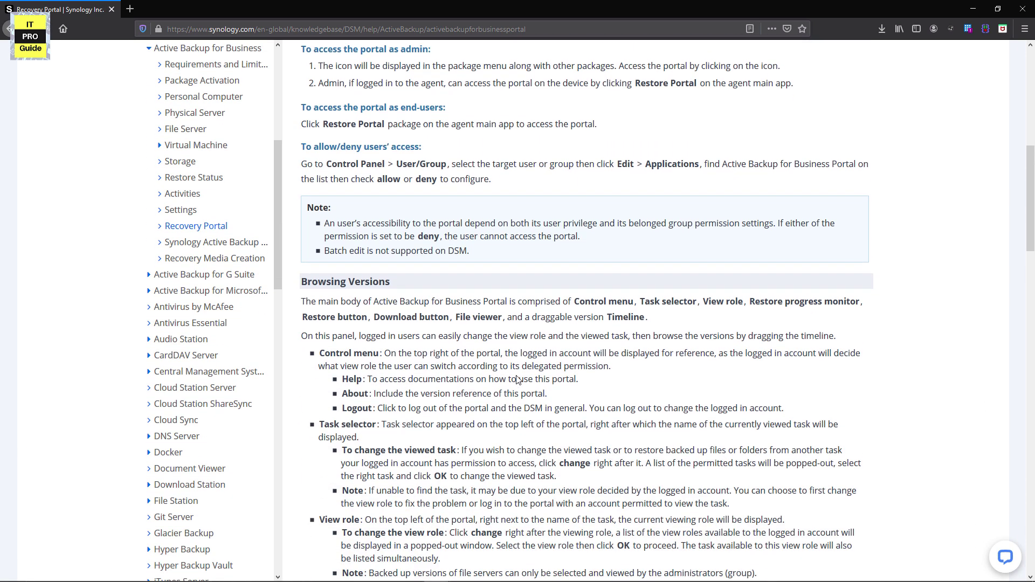
scroll(518, 375, down, 6)
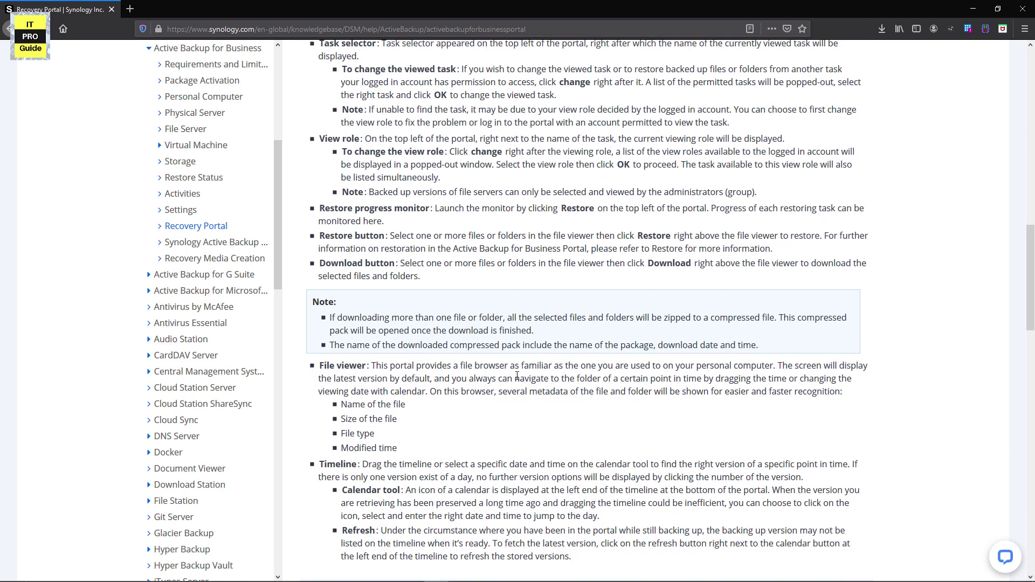
scroll(517, 374, down, 3)
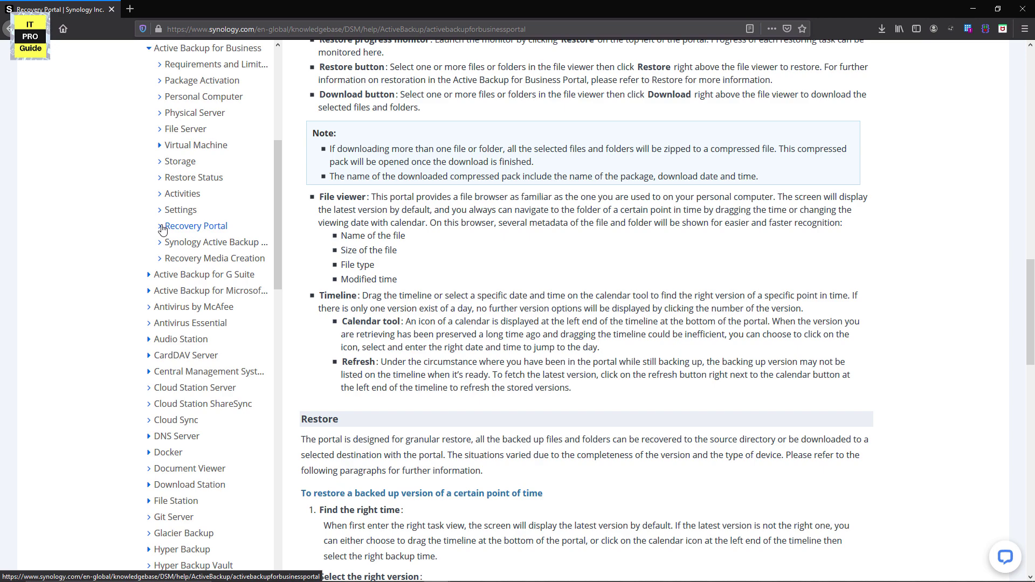
- Read through the Recovery Media Creation help article, including the ISO media steps
click(200, 261)
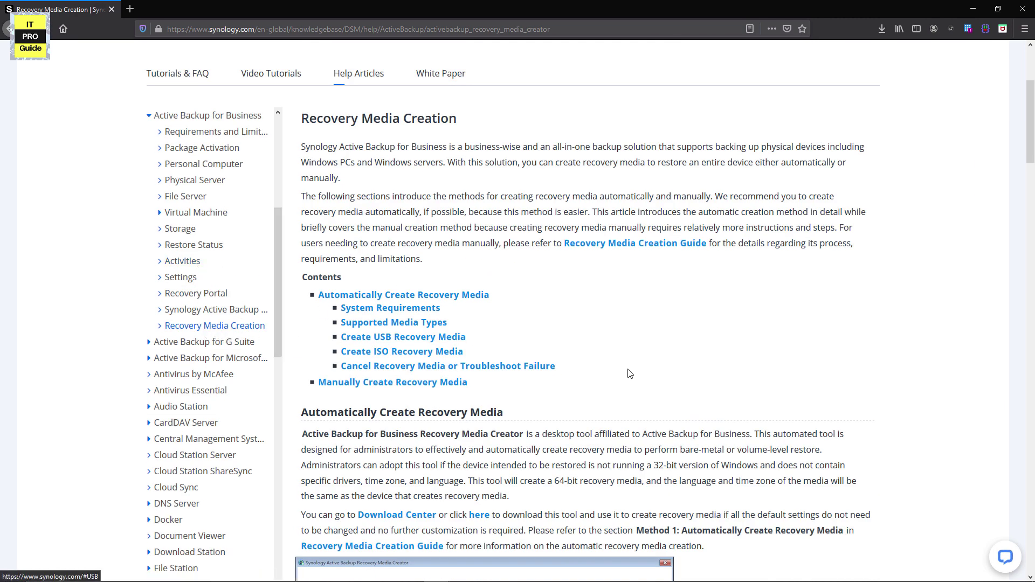
scroll(625, 409, down, 6)
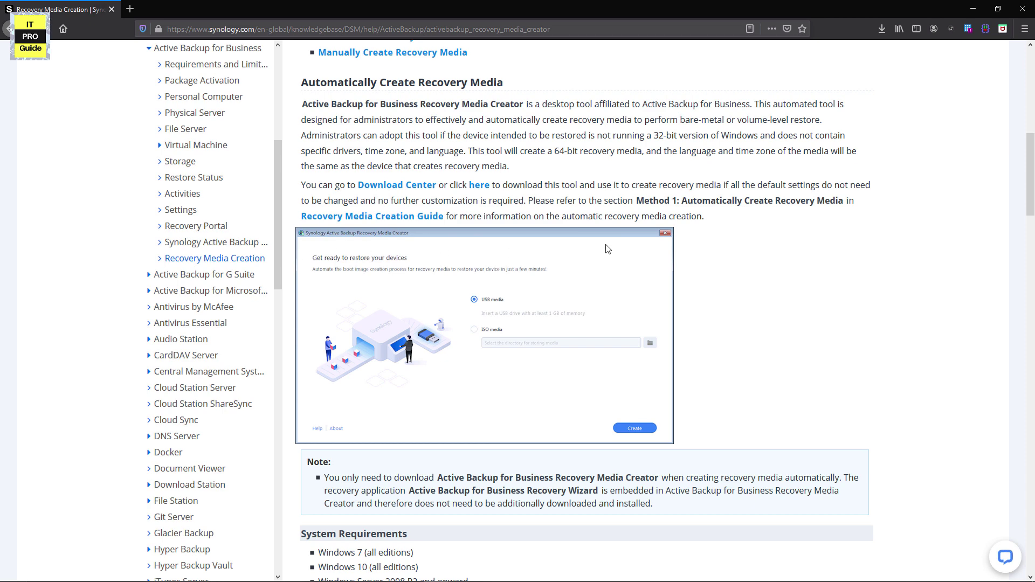
scroll(608, 334, down, 10)
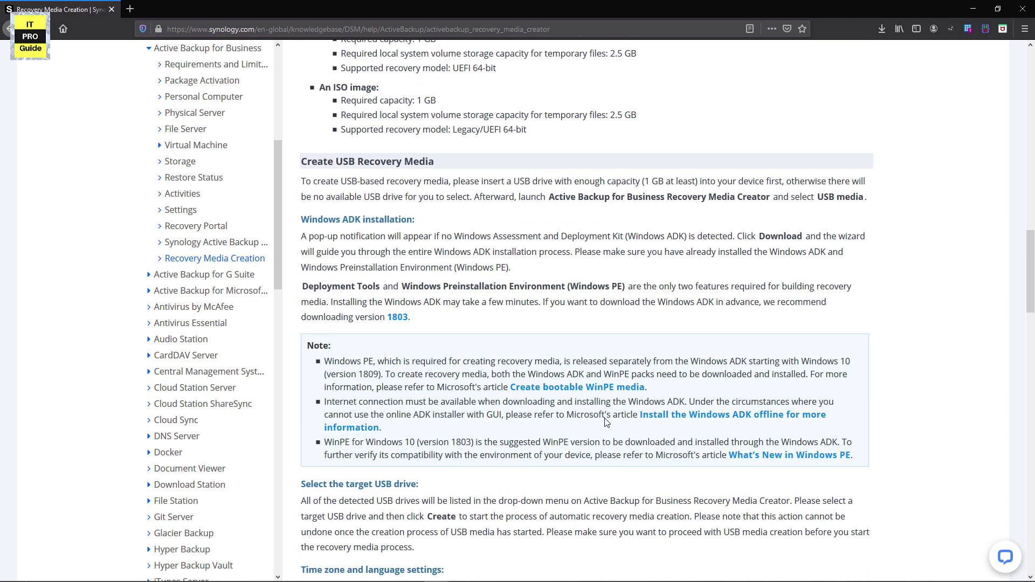
scroll(605, 417, down, 6)
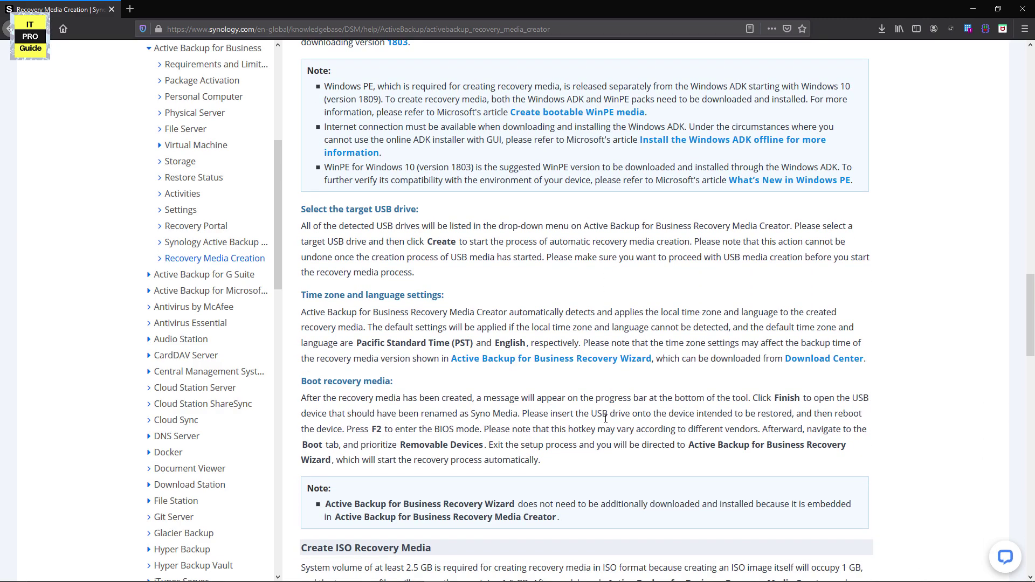
scroll(605, 418, down, 19)
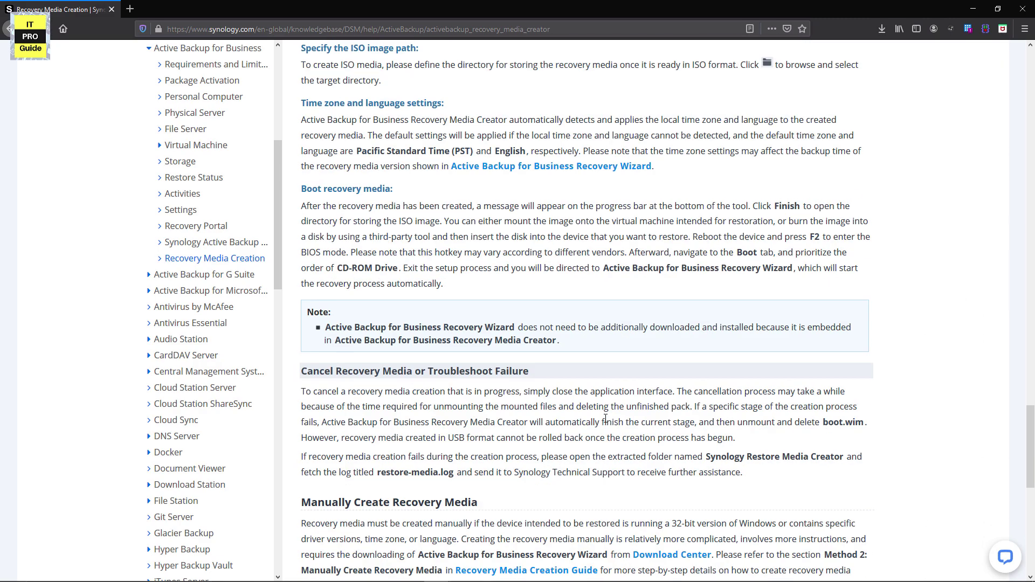
scroll(606, 418, up, 4)
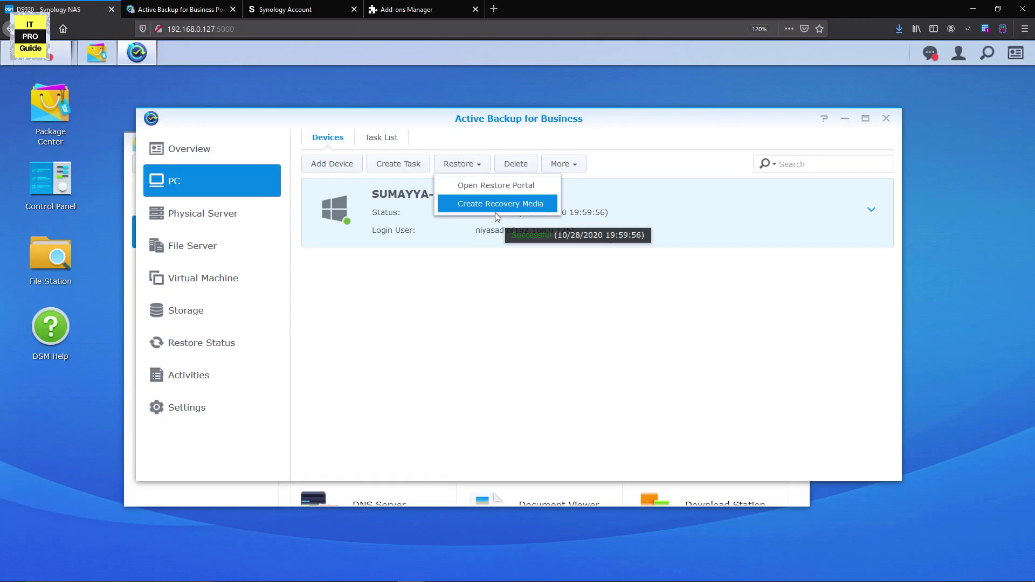
- Download Synology Restore Media Creator-2.1.1-0576.zip from Create Recovery Media and start extracting it
click(495, 205)
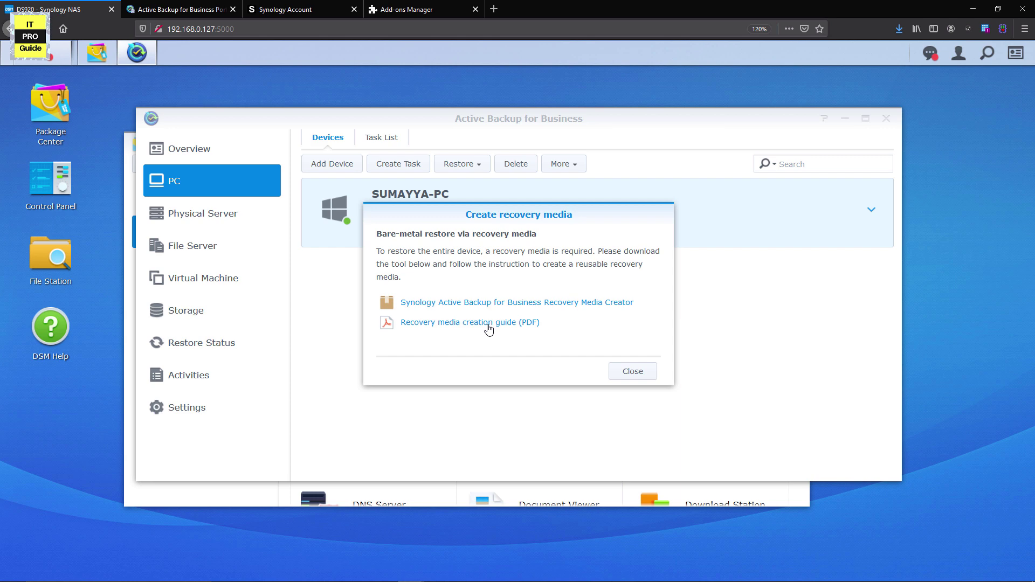
click(490, 303)
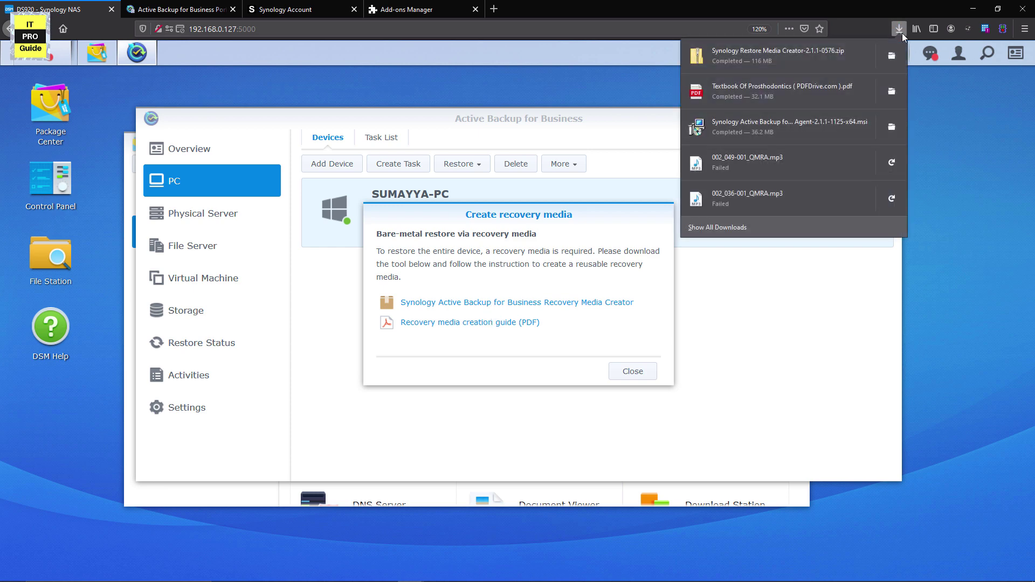
click(884, 54)
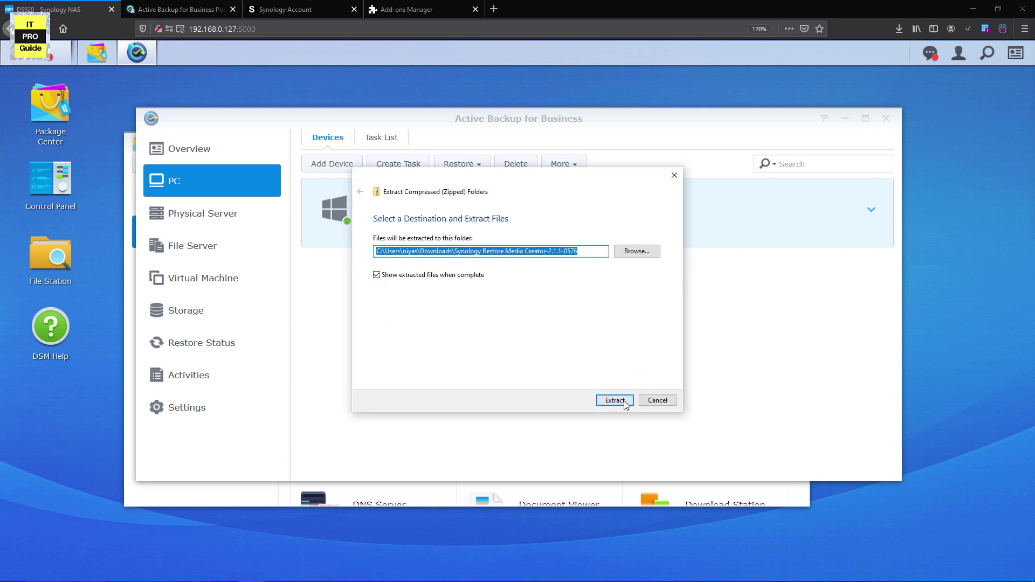
click(615, 401)
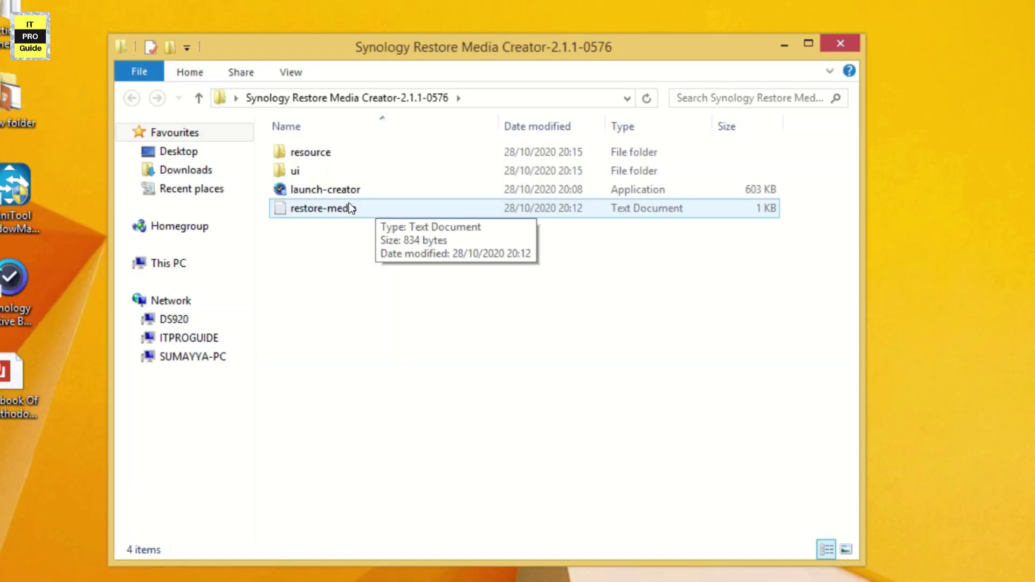
- Run launch-creator as administrator, create ISO media in C:\RecoveryDisk, and download the required Windows ADK
double_click(348, 196)
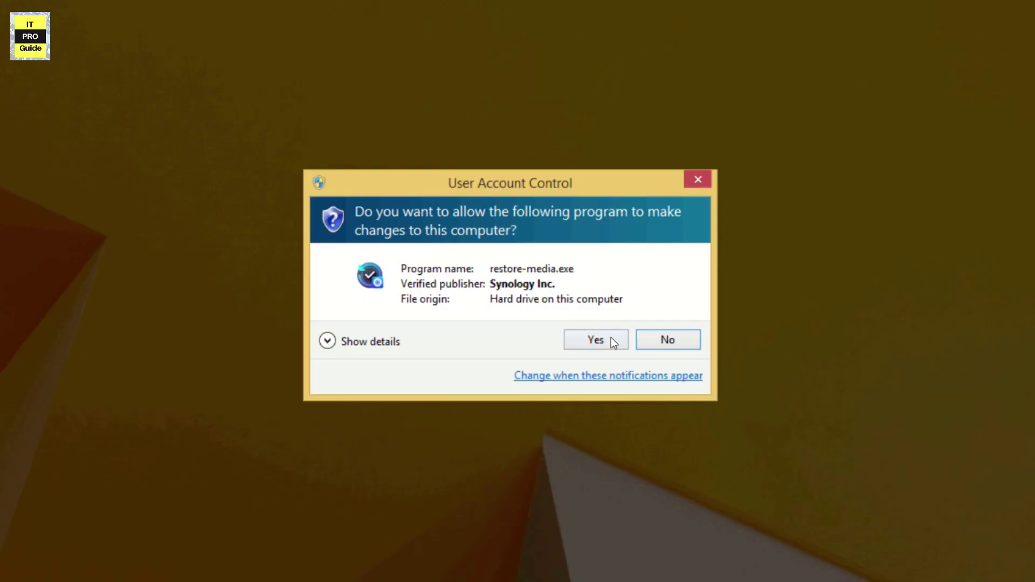
click(608, 341)
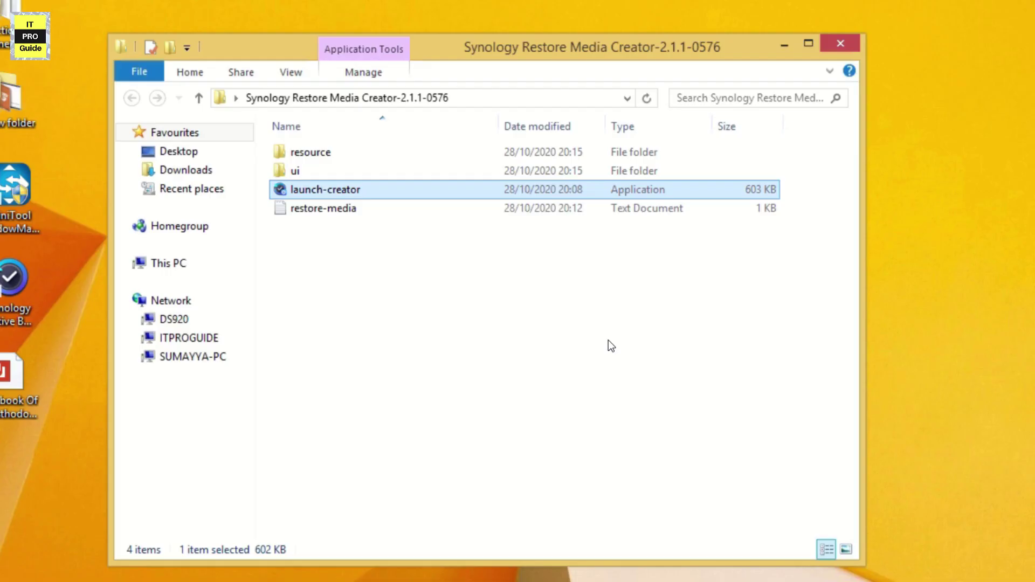
click(541, 280)
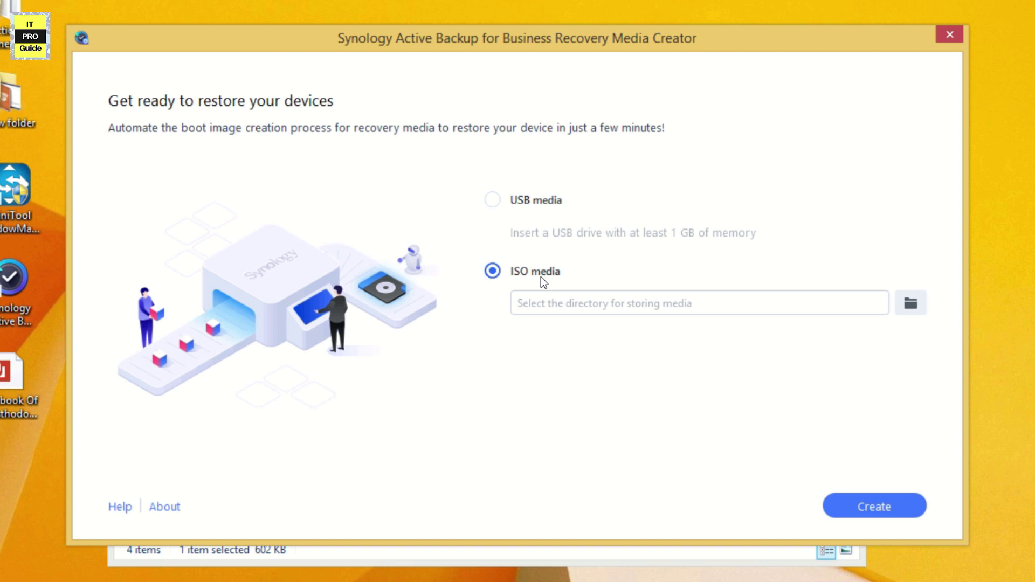
click(910, 302)
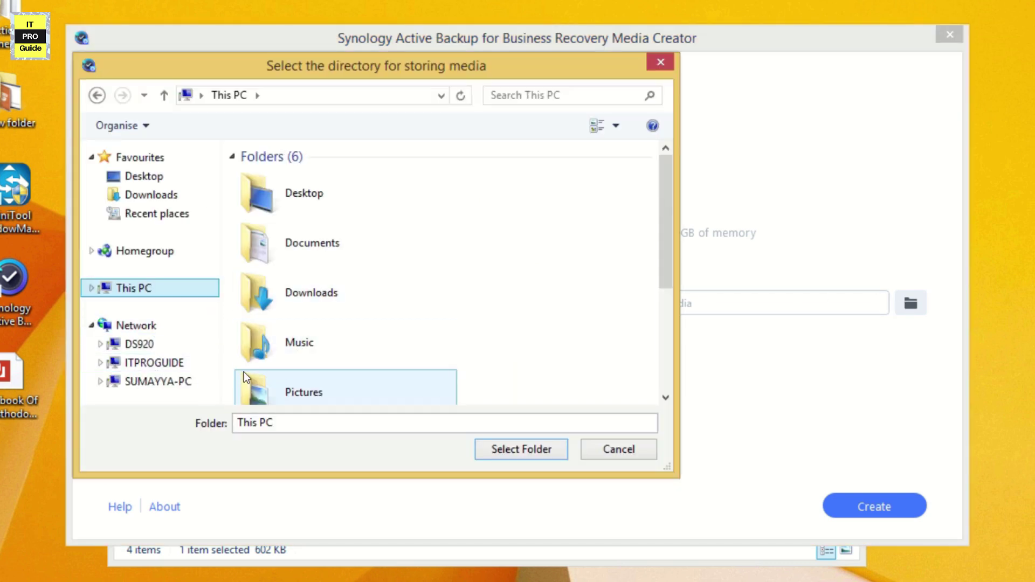
click(180, 383)
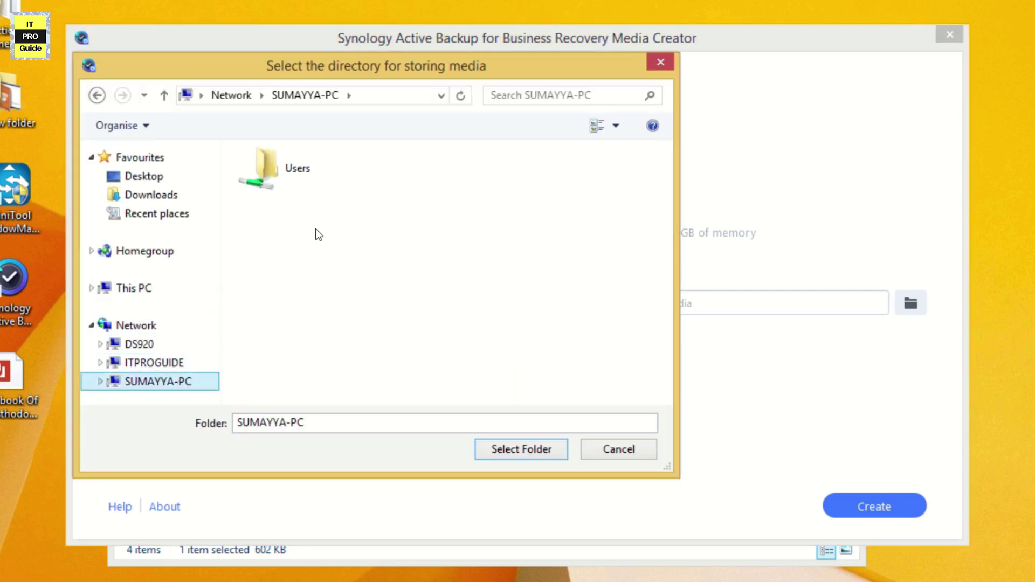
click(135, 287)
click(520, 449)
click(865, 511)
click(578, 366)
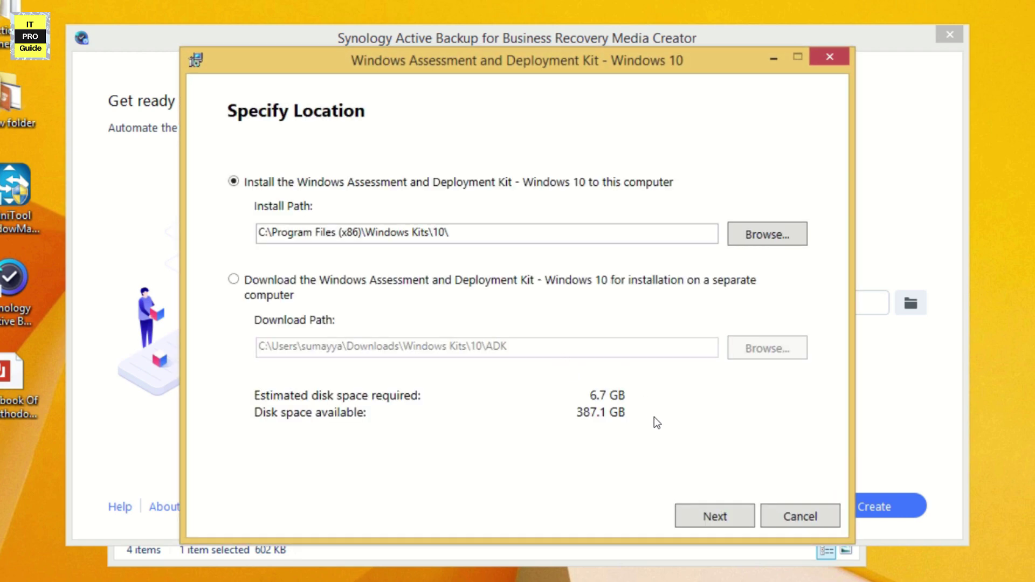
- Keep the default Windows ADK install location and accept the licence terms
click(715, 516)
drag(802, 210, 801, 457)
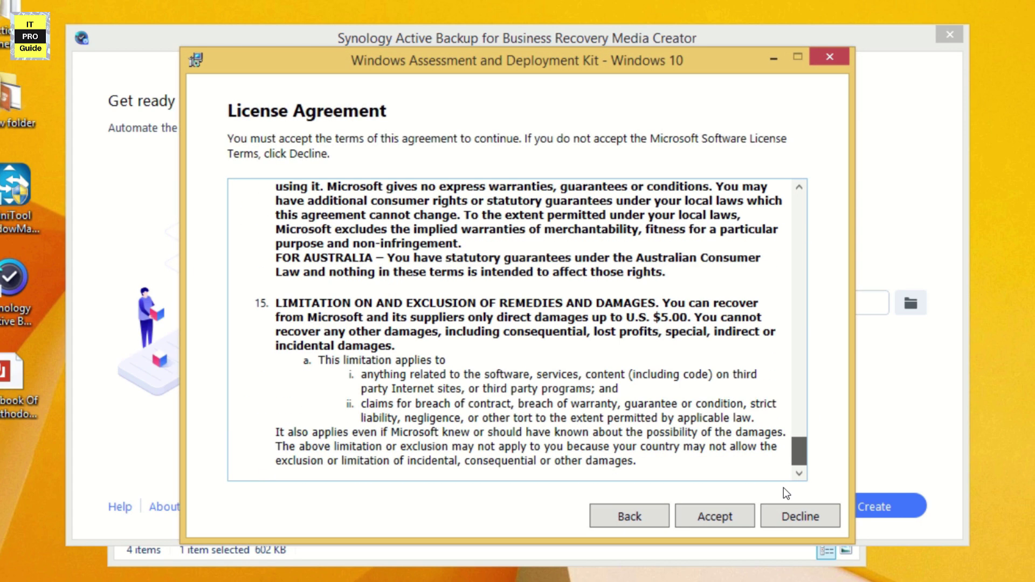
click(716, 513)
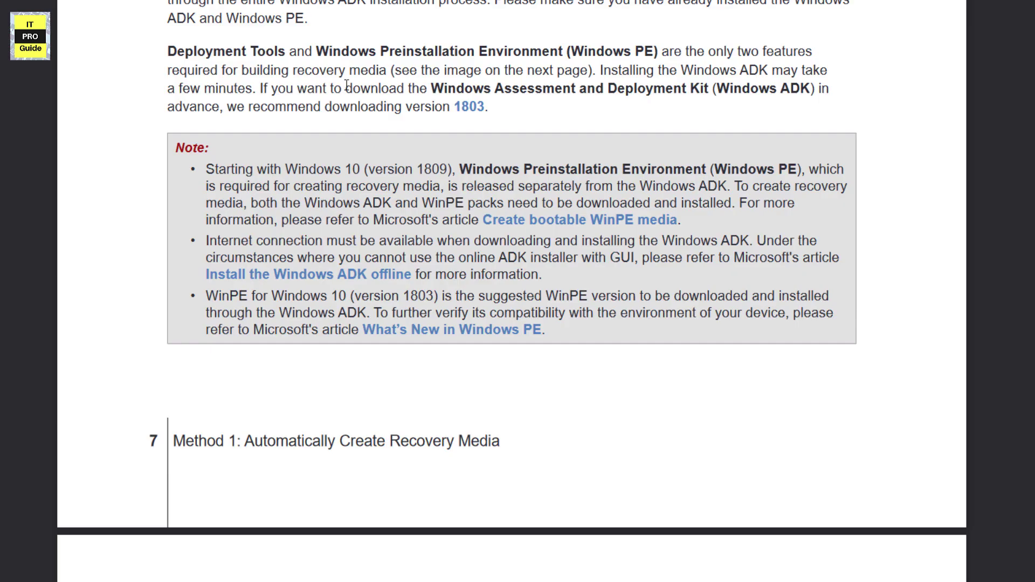
- Deselect ICD, Configuration Designer, USMT and Windows Performance Toolkit, then install Deployment Tools and WinPE
scroll(173, 170, up, 2)
drag(169, 180, 658, 181)
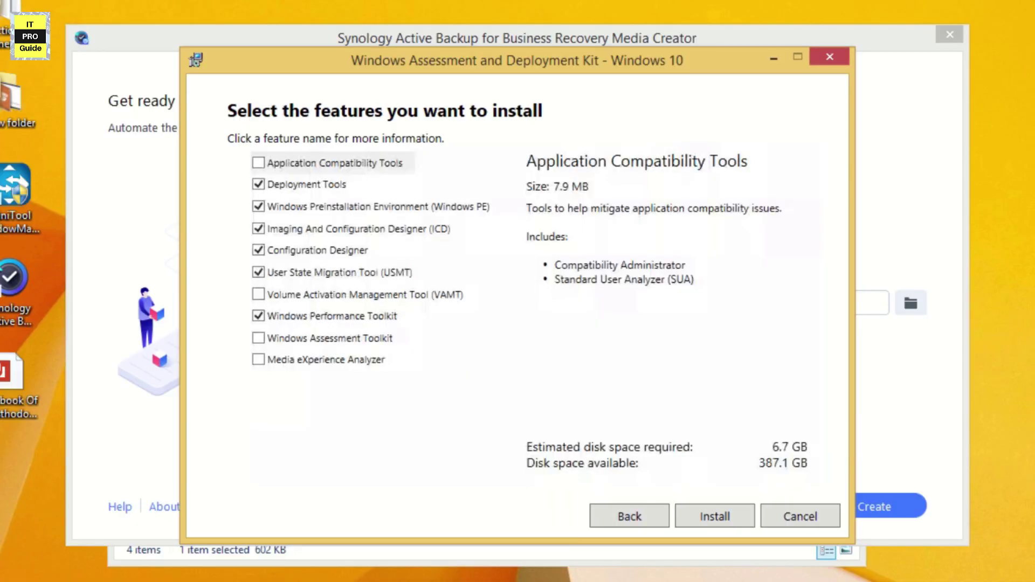
click(306, 235)
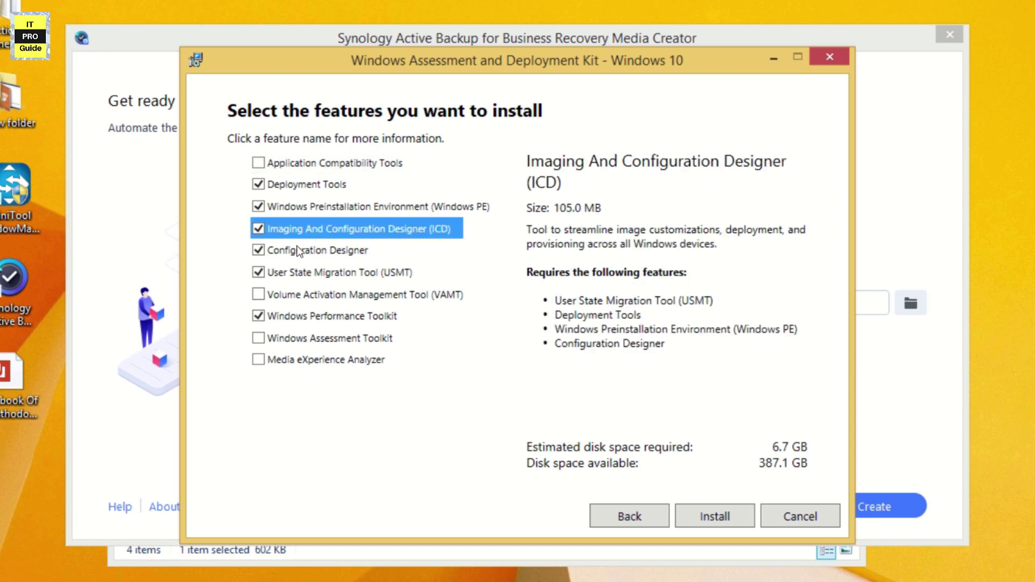
click(272, 244)
click(261, 229)
click(258, 251)
click(260, 272)
click(258, 317)
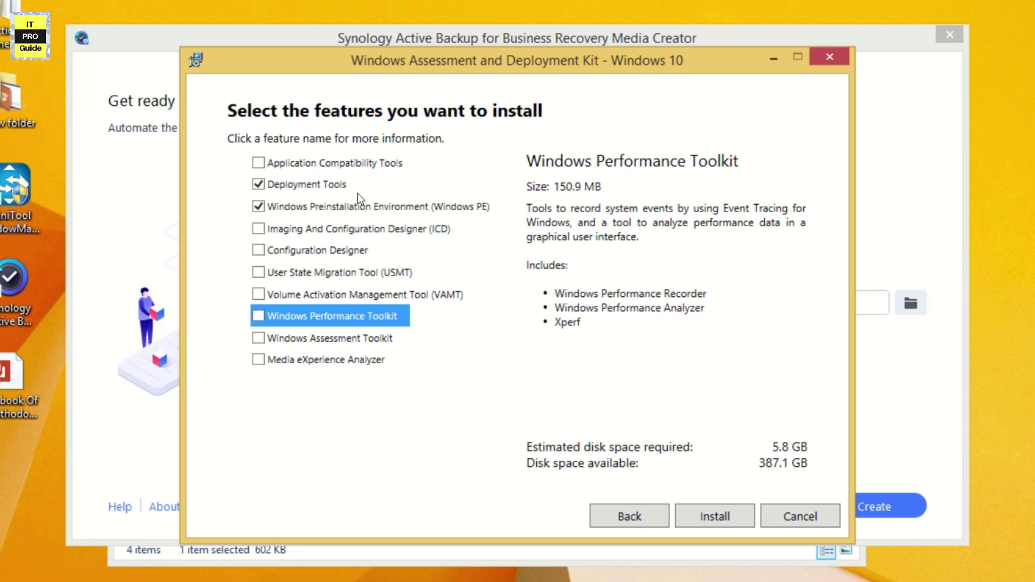
click(334, 185)
click(693, 517)
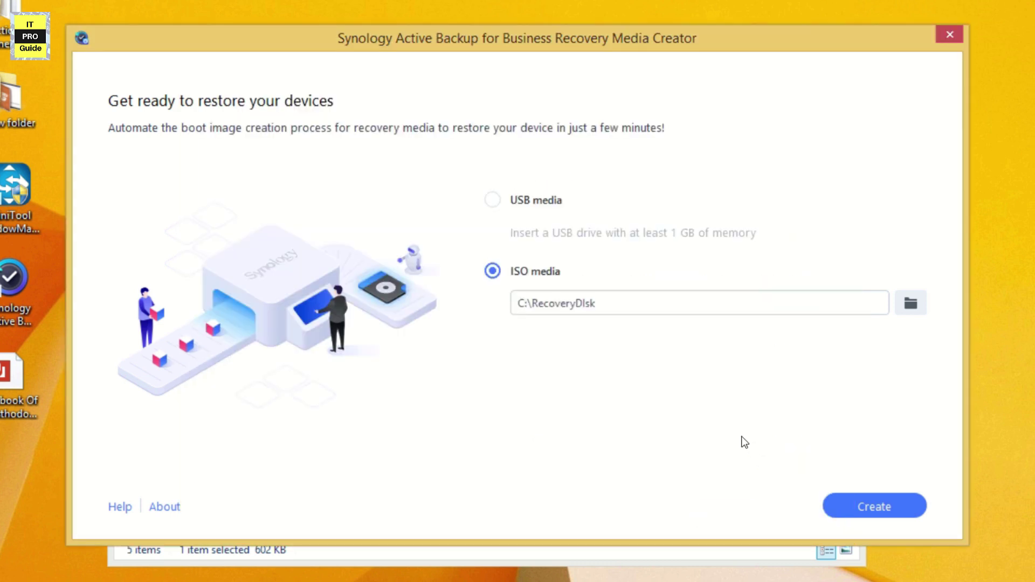
- Build the ISO recovery media in C:\RecoveryDisk and boot the target machine from that image
click(861, 505)
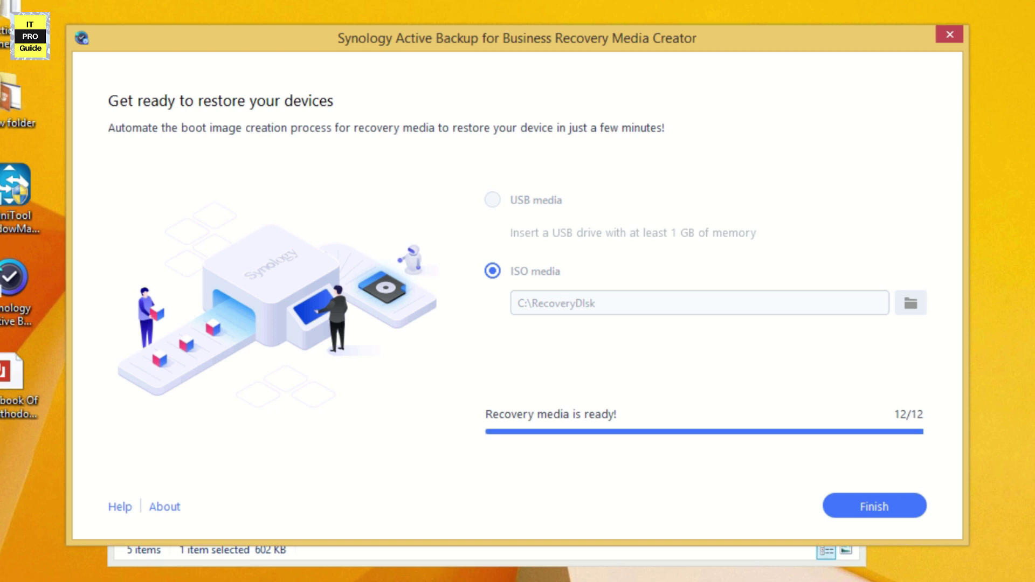
click(842, 508)
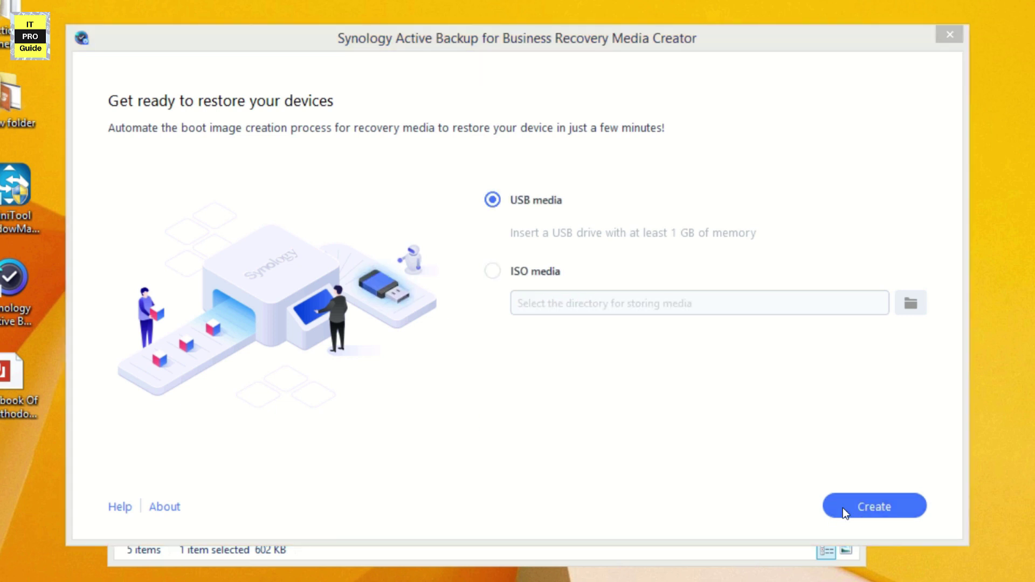
click(404, 176)
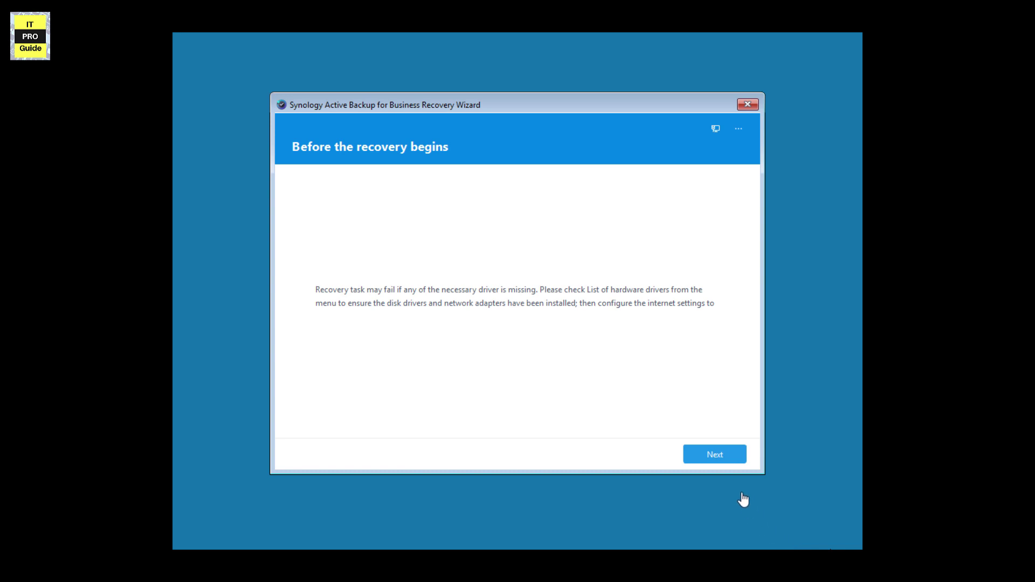
- Continue past the driver warning and sign in to the NAS with the admin username and password
click(726, 455)
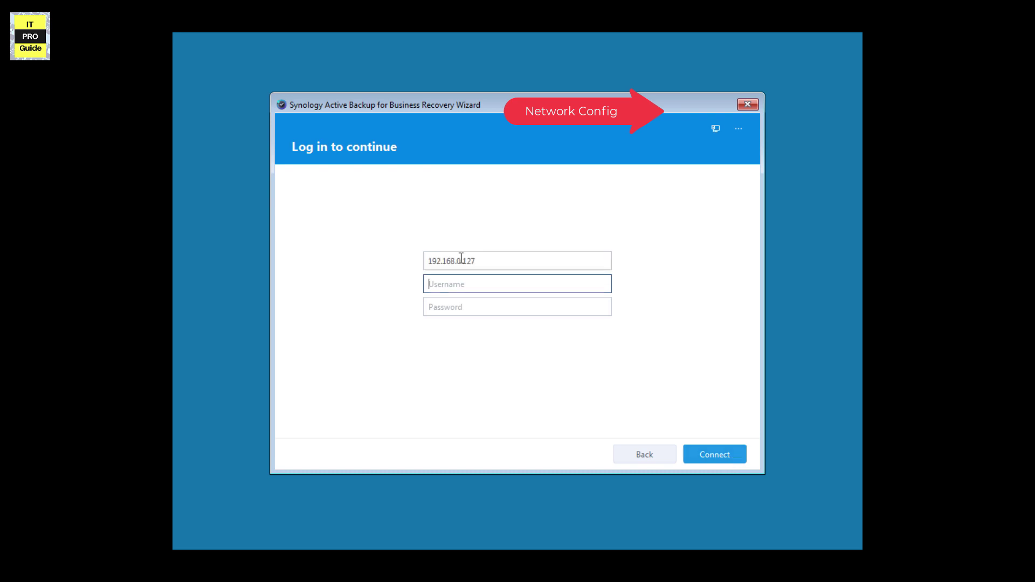
text(niyasadm)
key(Tab)
text(•••••••••••)
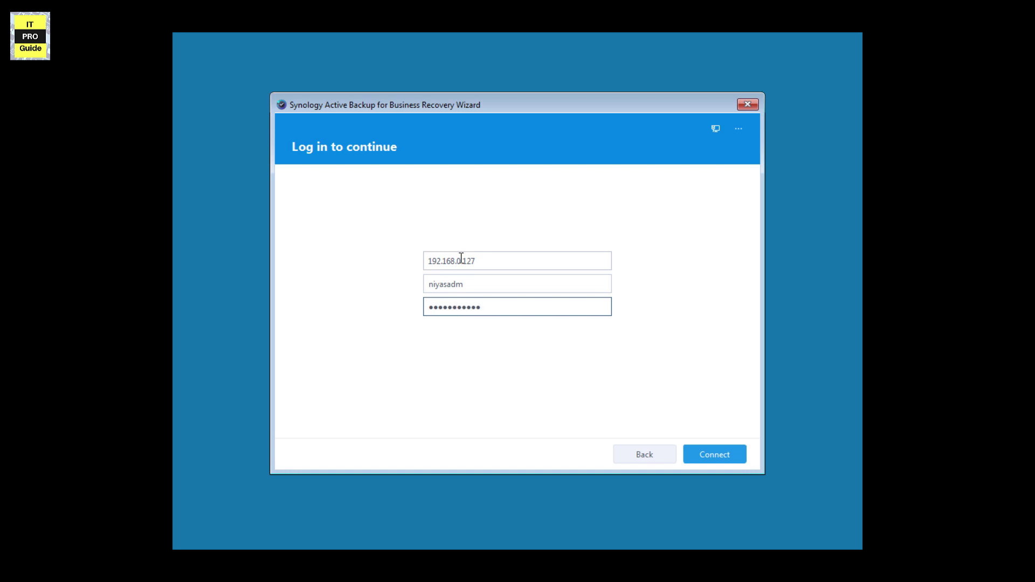
click(713, 455)
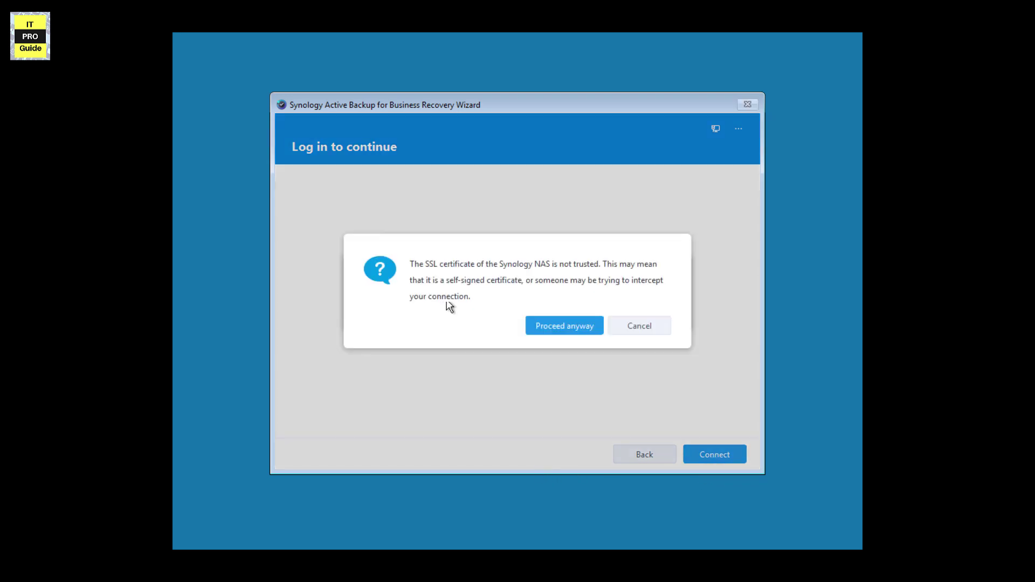
- Accept the NAS's untrusted certificate and select the PC's entire-device backup task
click(590, 325)
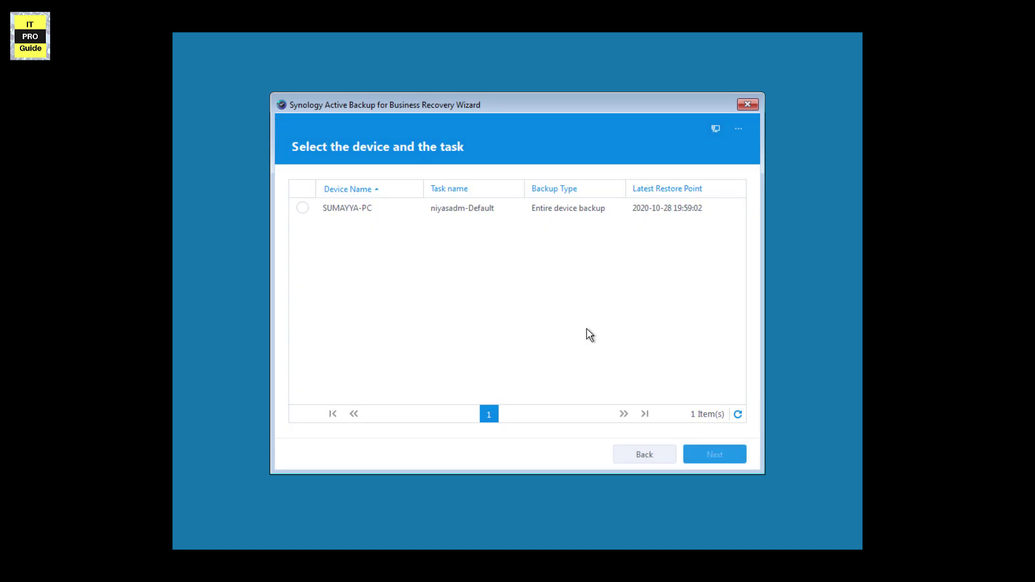
click(460, 208)
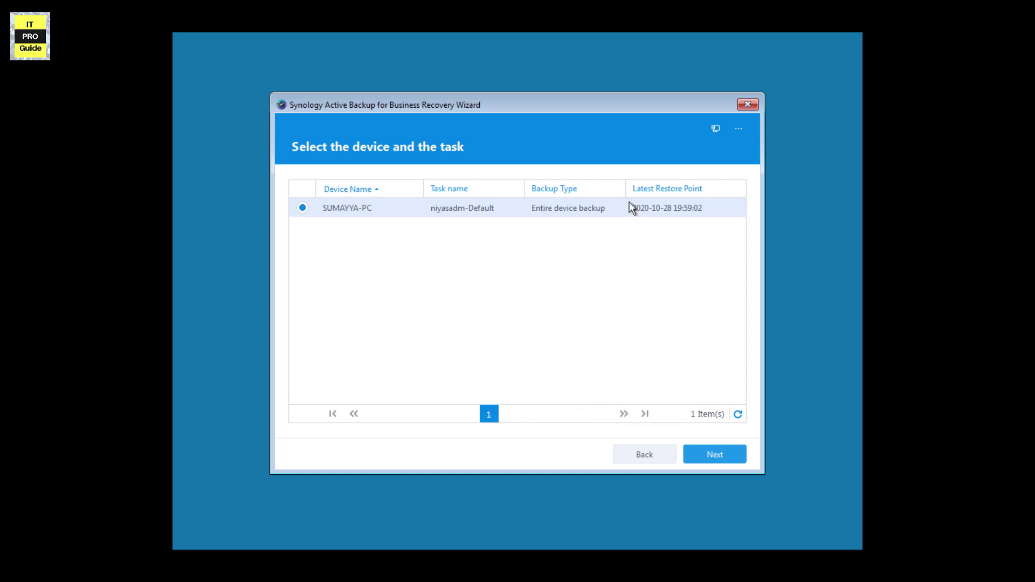
click(705, 454)
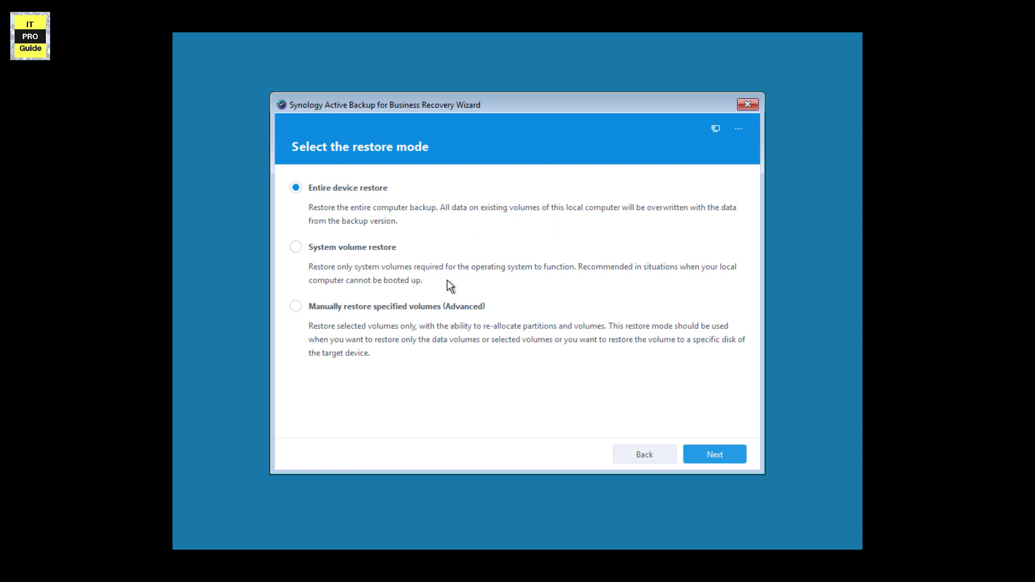
- Try the manual specified-volumes restore, browse versions 19:59:02 and 18:27:43, then go back
click(435, 306)
click(719, 453)
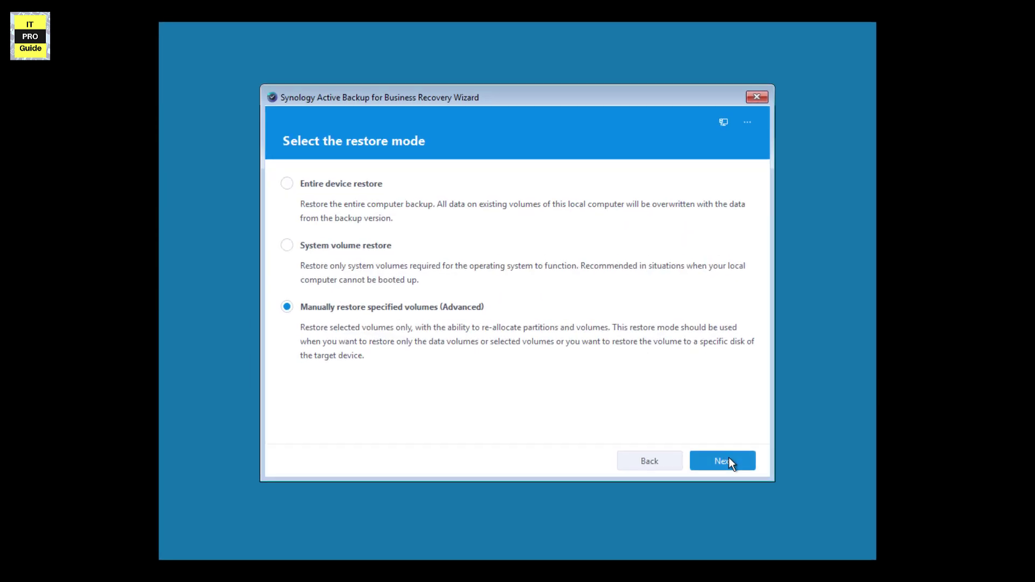
click(728, 457)
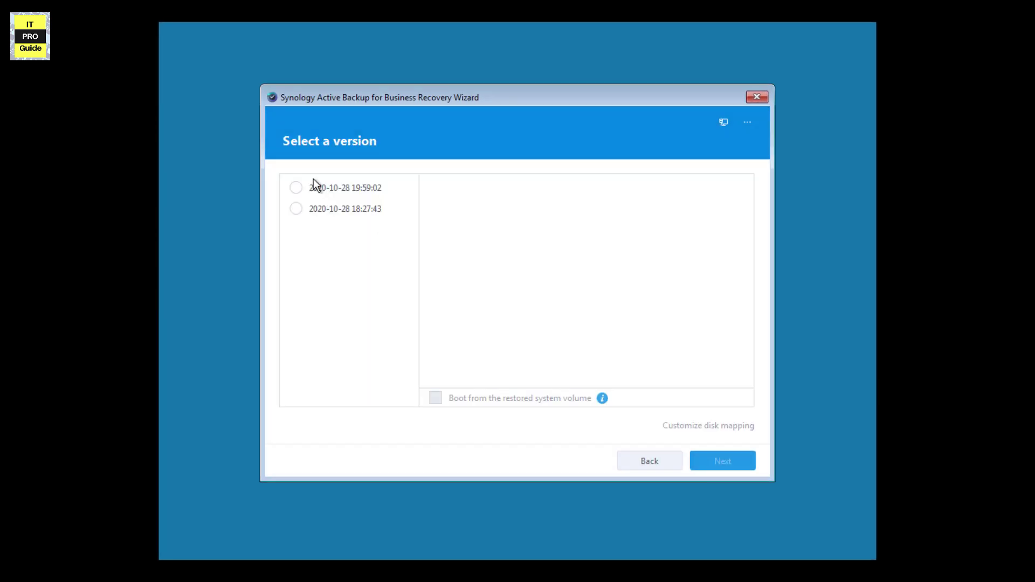
click(319, 187)
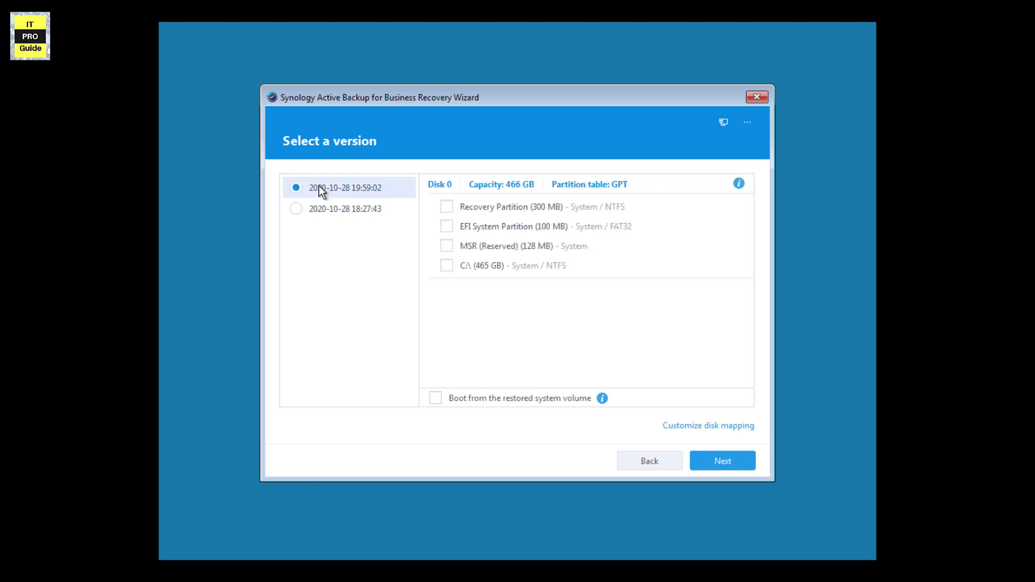
click(328, 209)
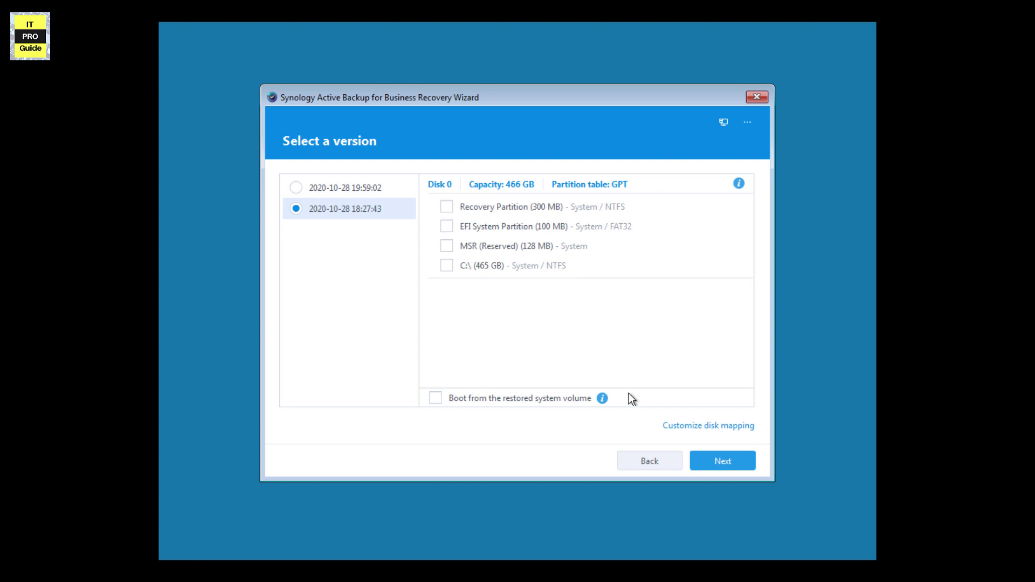
click(649, 463)
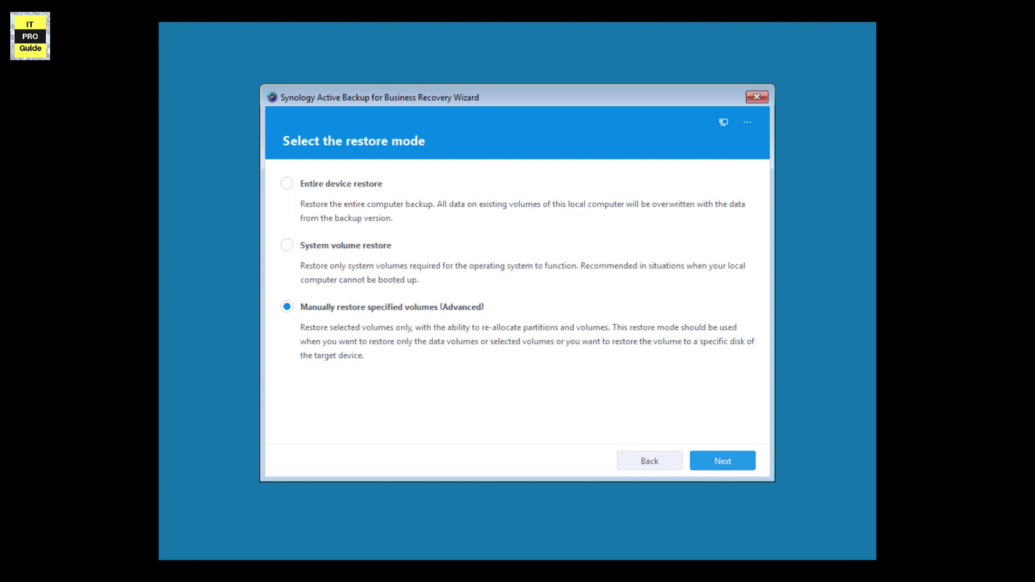
click(317, 184)
click(716, 467)
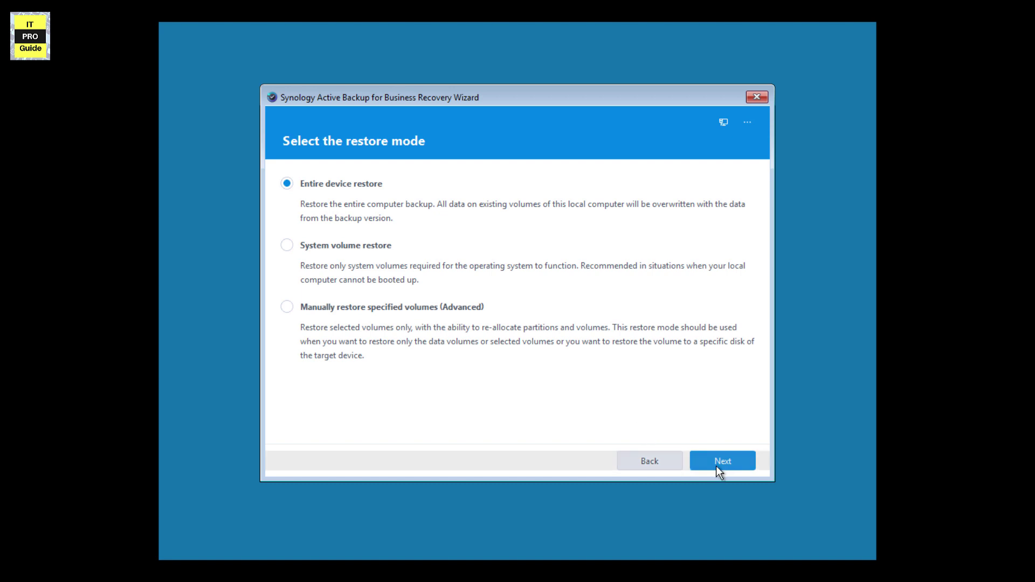
click(334, 188)
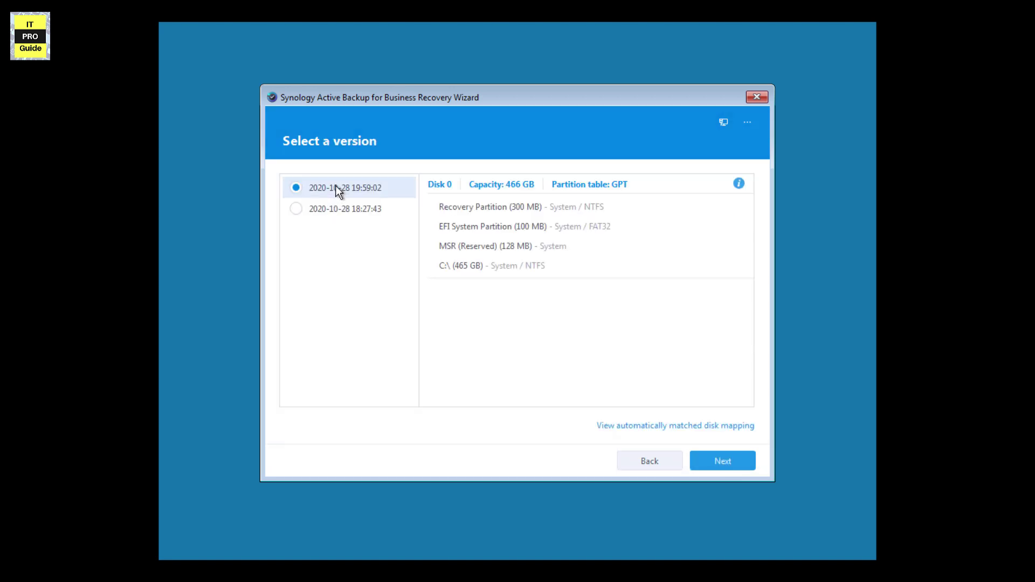
click(345, 209)
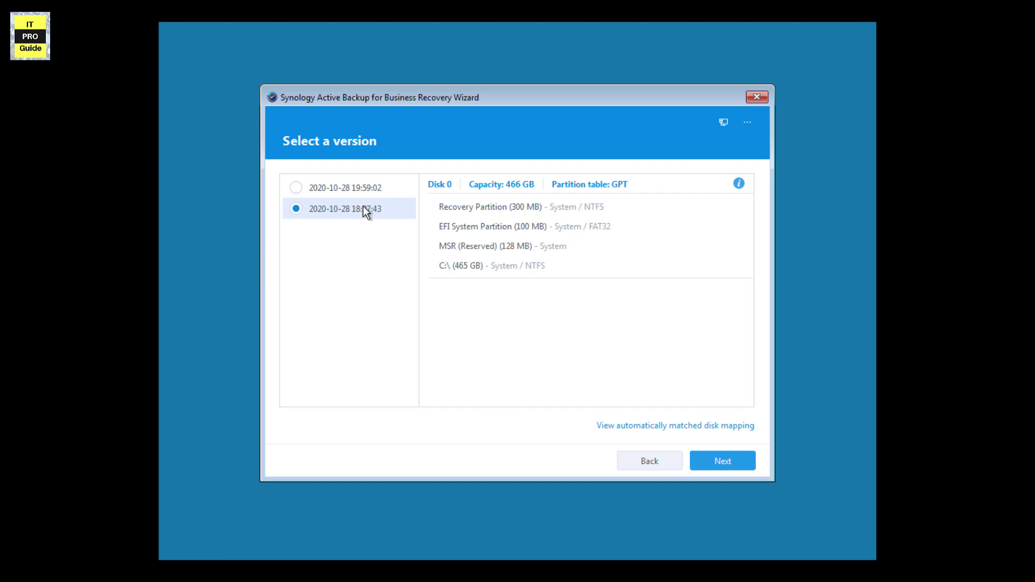
click(713, 466)
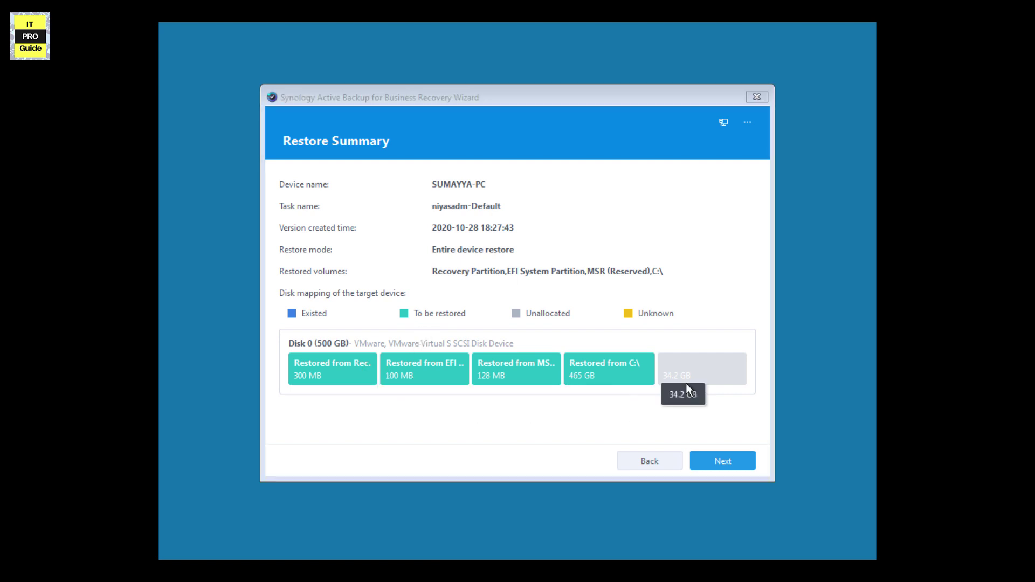
click(718, 461)
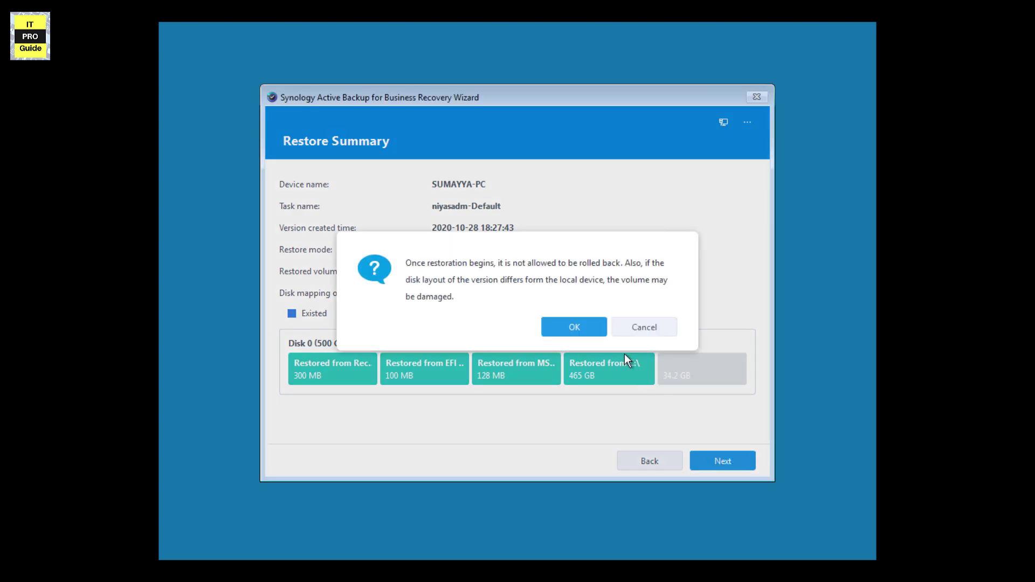